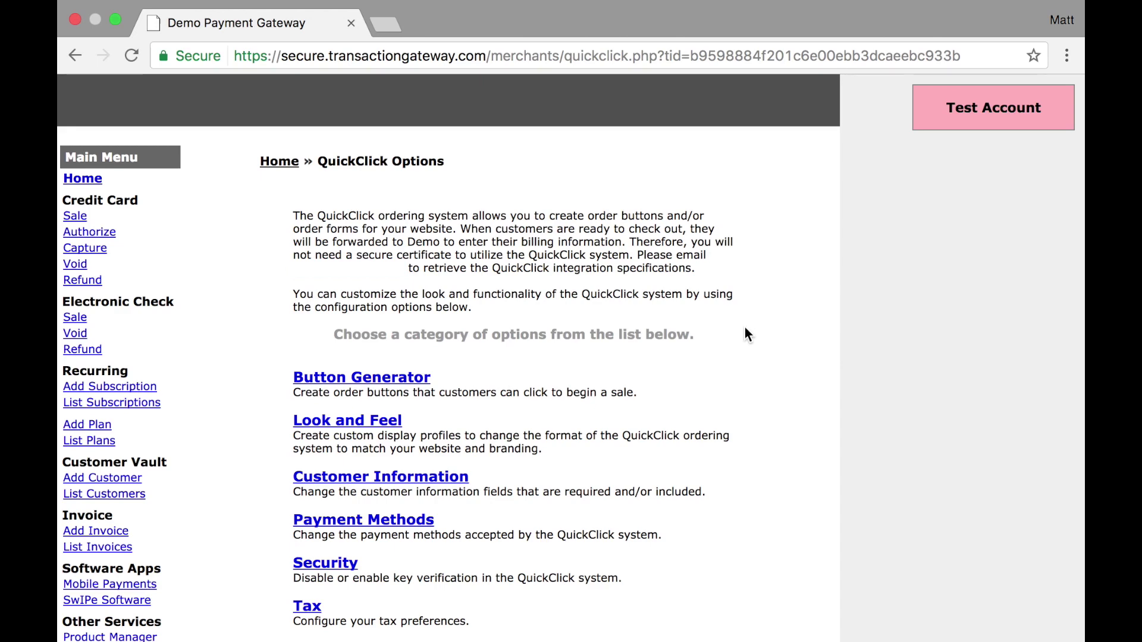
Open the QuickClick Button Generator and browse the Shopping Cart, Fixed Price and Donation button types
click(353, 380)
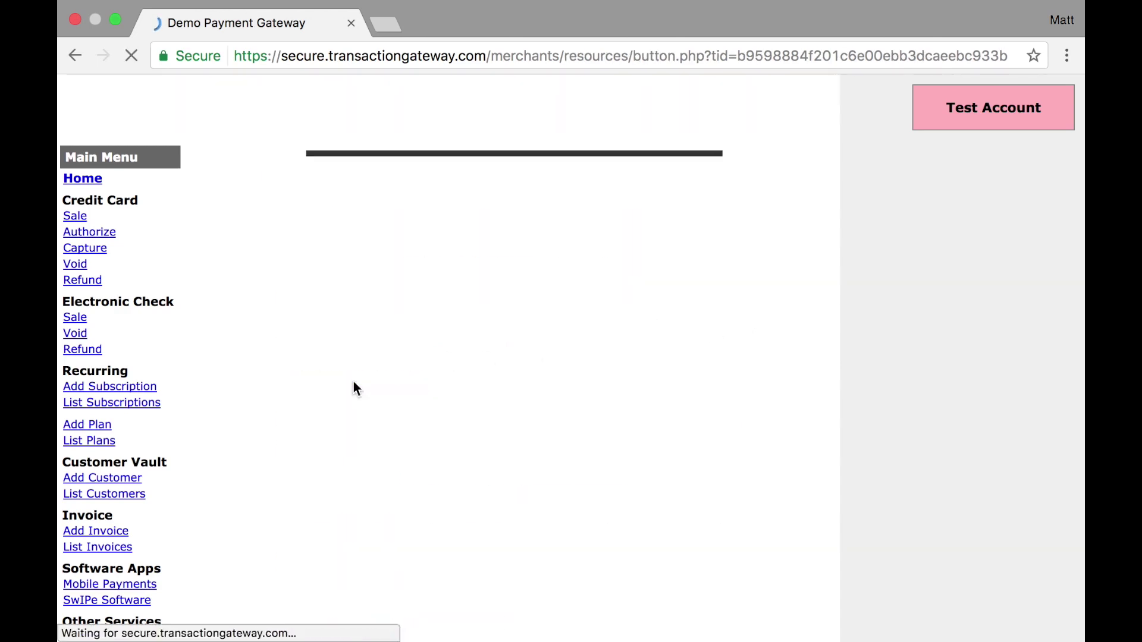
scroll(353, 383, down, 5)
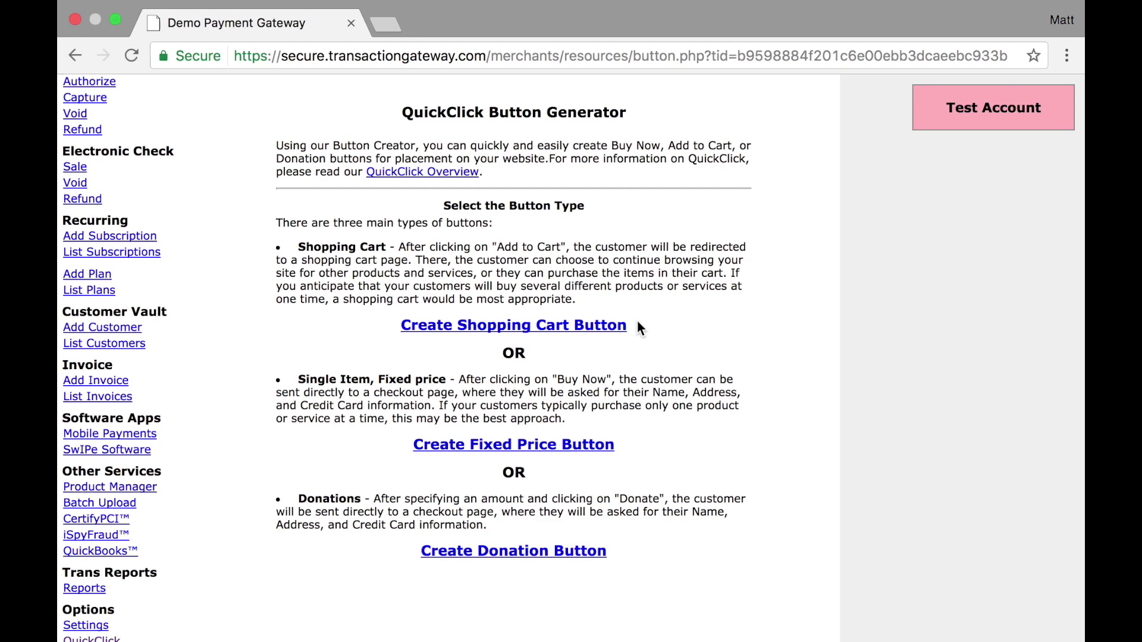
Create a fixed-price button for 'Lots-o-fun Vacation' at 500.00, keeping English as the cart language
click(566, 450)
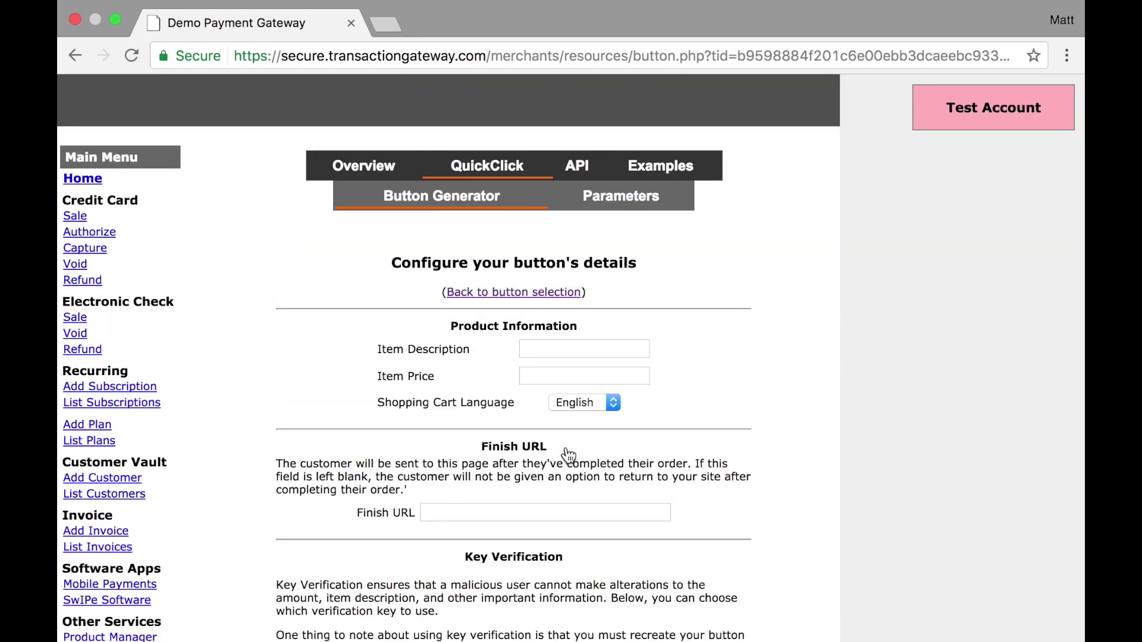
scroll(568, 455, down, 5)
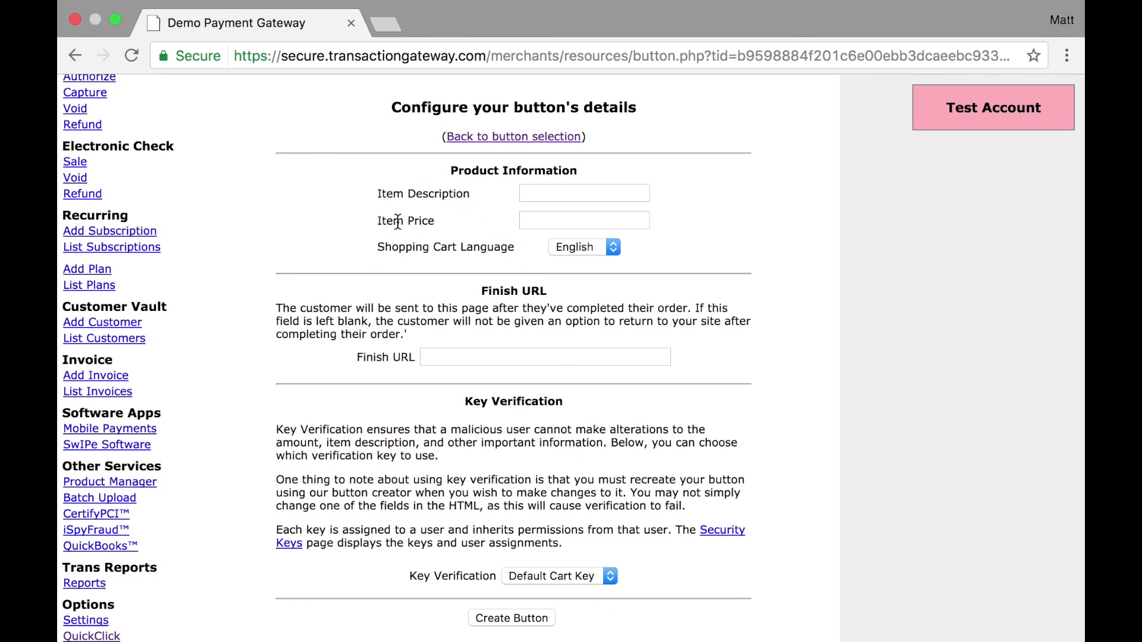
click(595, 194)
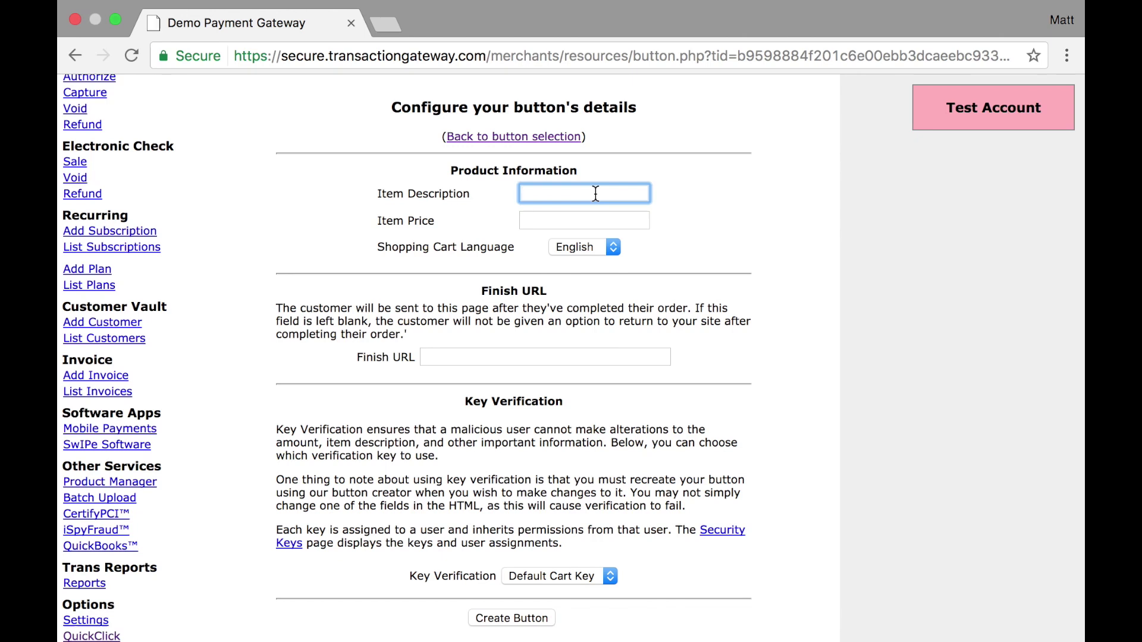
text(Lots-o-fun Vacation)
click(554, 225)
text(500.00)
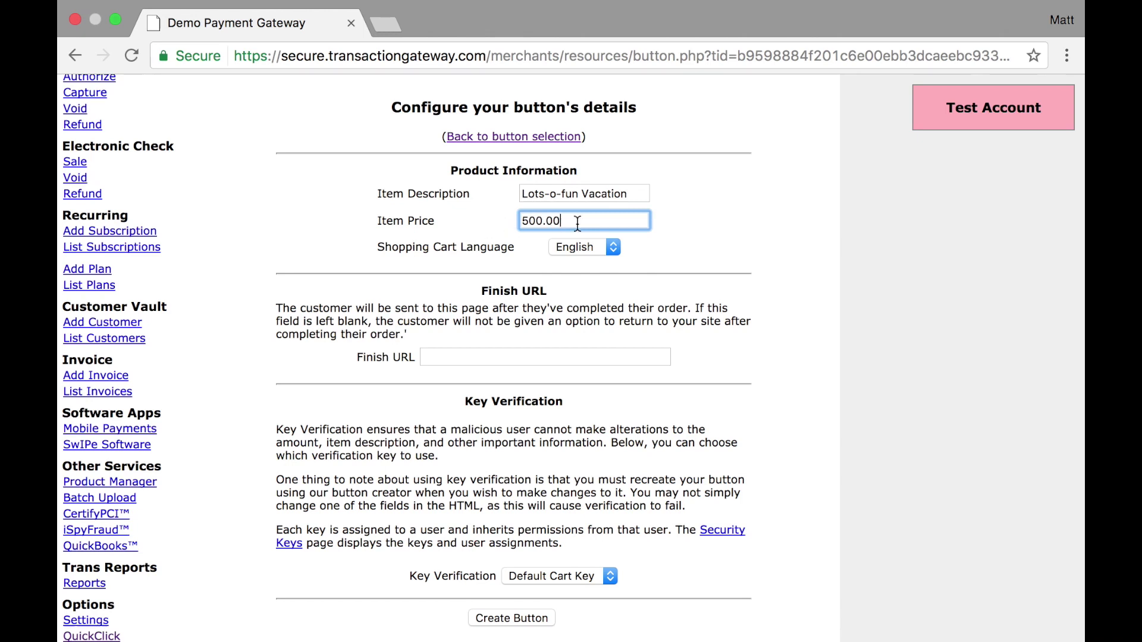
click(588, 248)
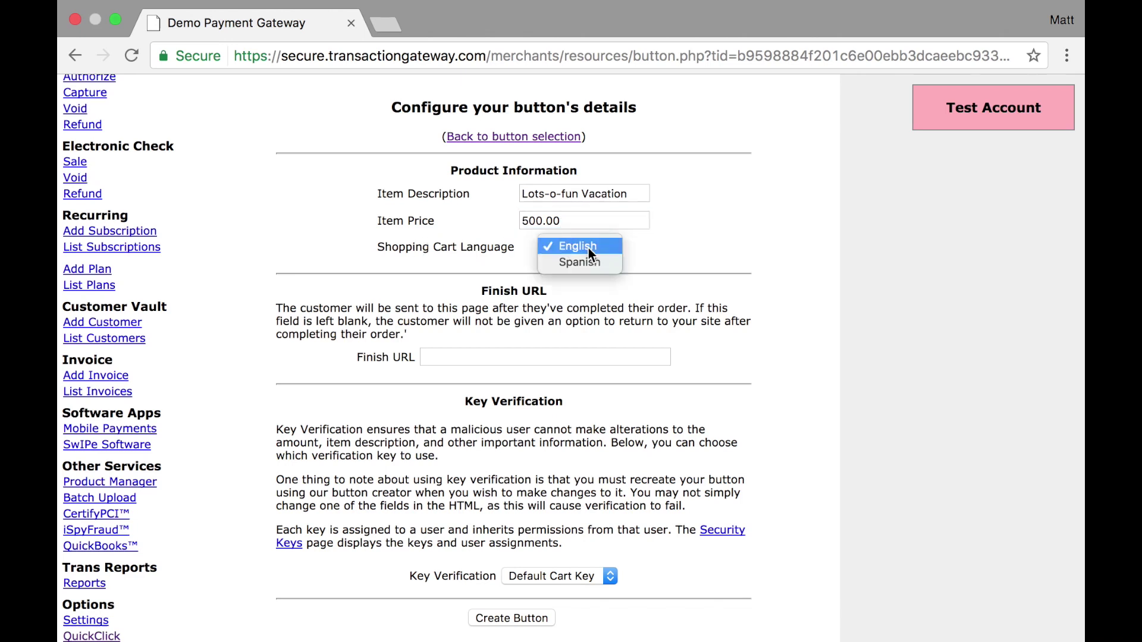
click(690, 271)
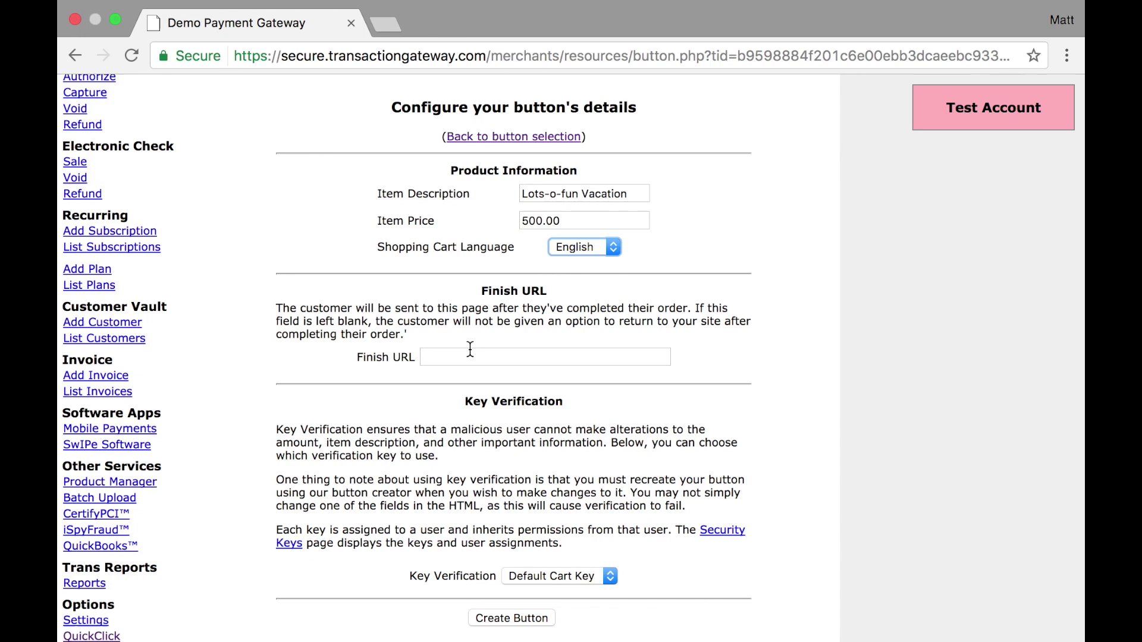
click(470, 356)
text(https://LotsOFunVactions.com)
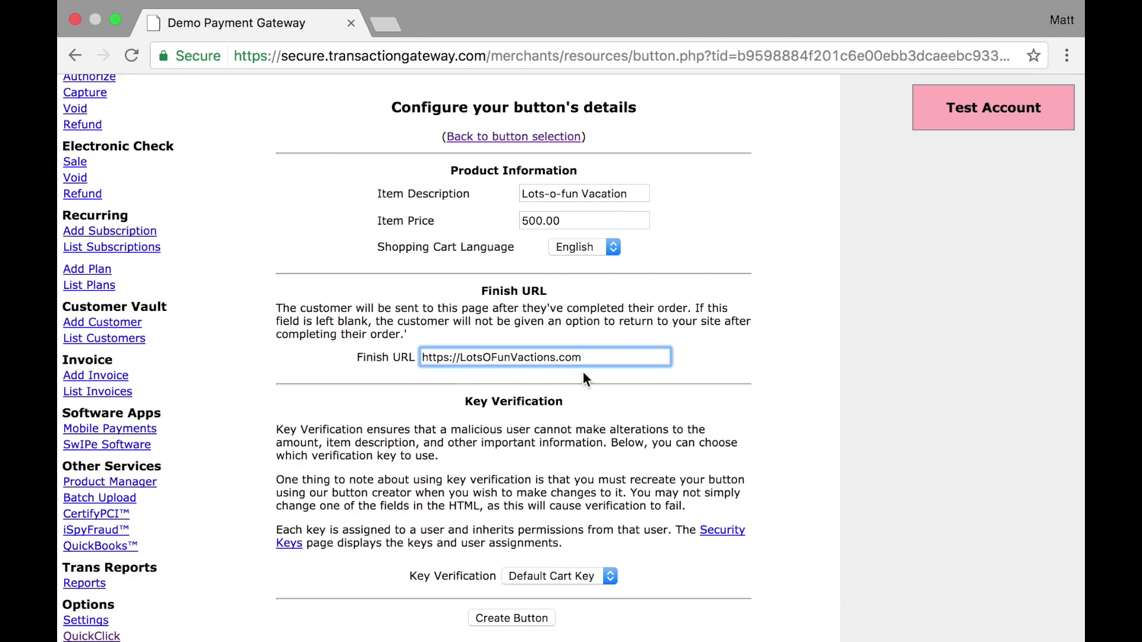
drag(459, 357, 387, 358)
key(BackSpace)
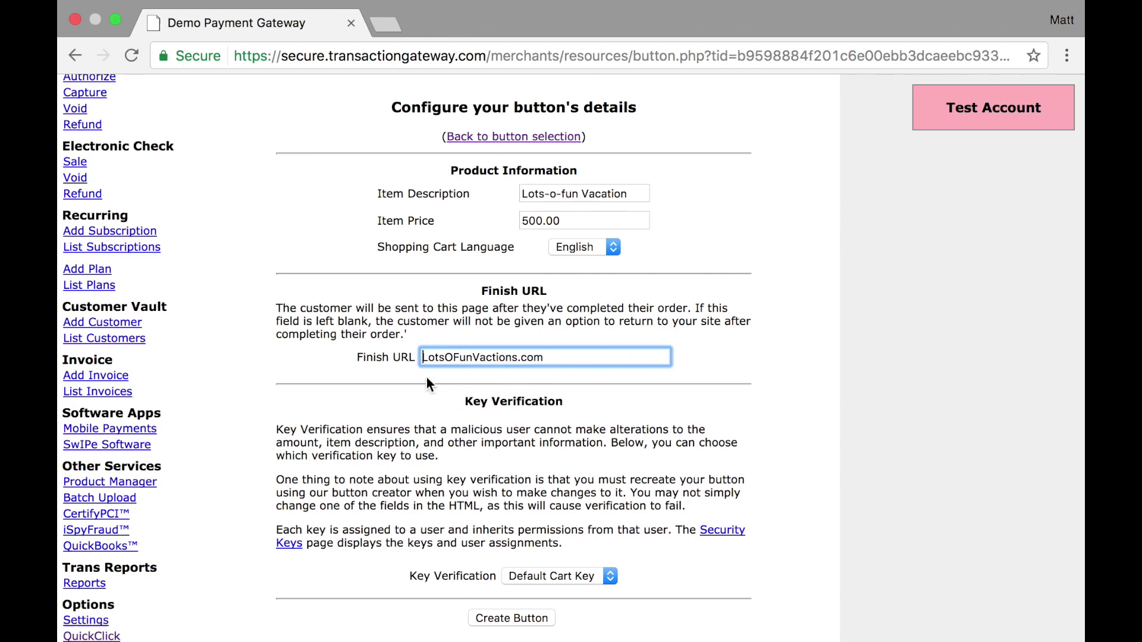
scroll(426, 376, down, 3)
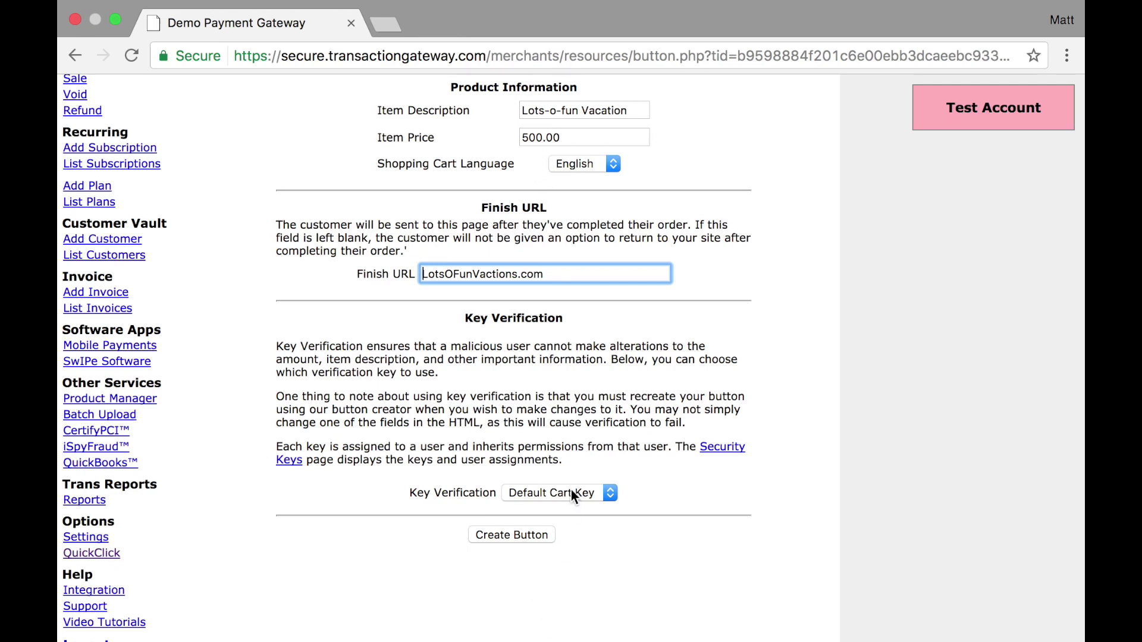
click(532, 535)
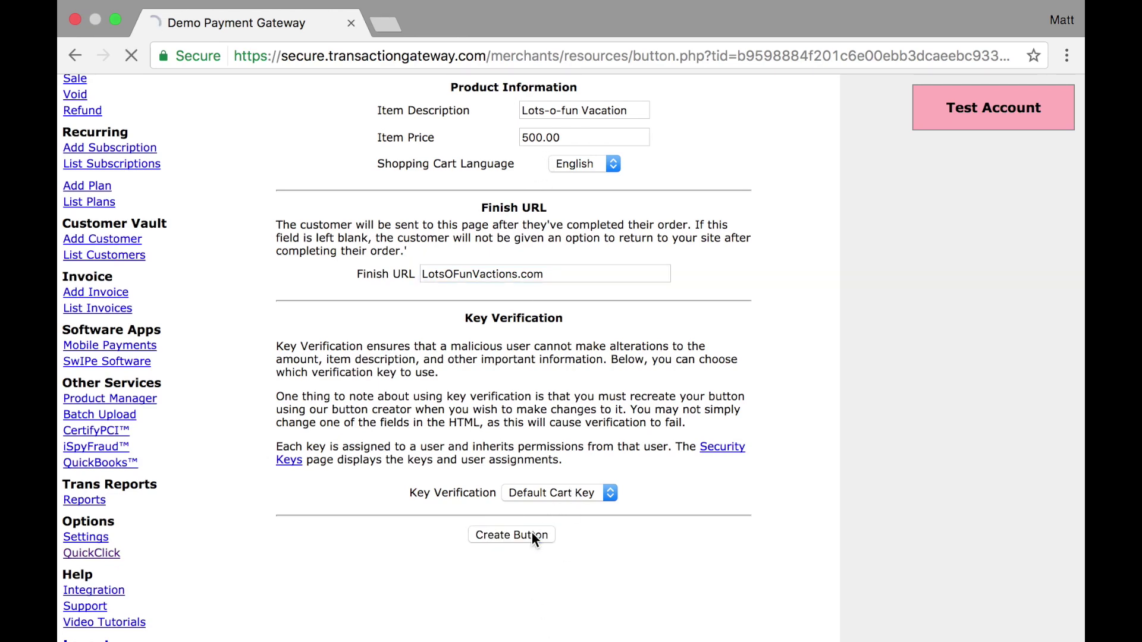
scroll(472, 454, down, 2)
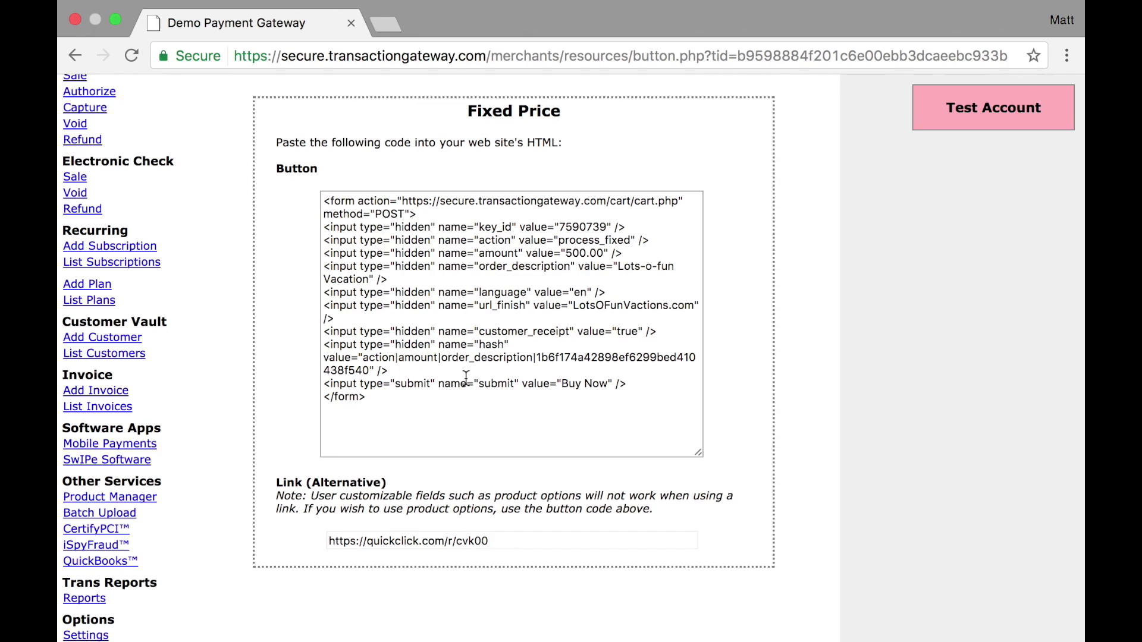
Go back to the button types and look over the Donation button's form fields
key(super+bracketleft)
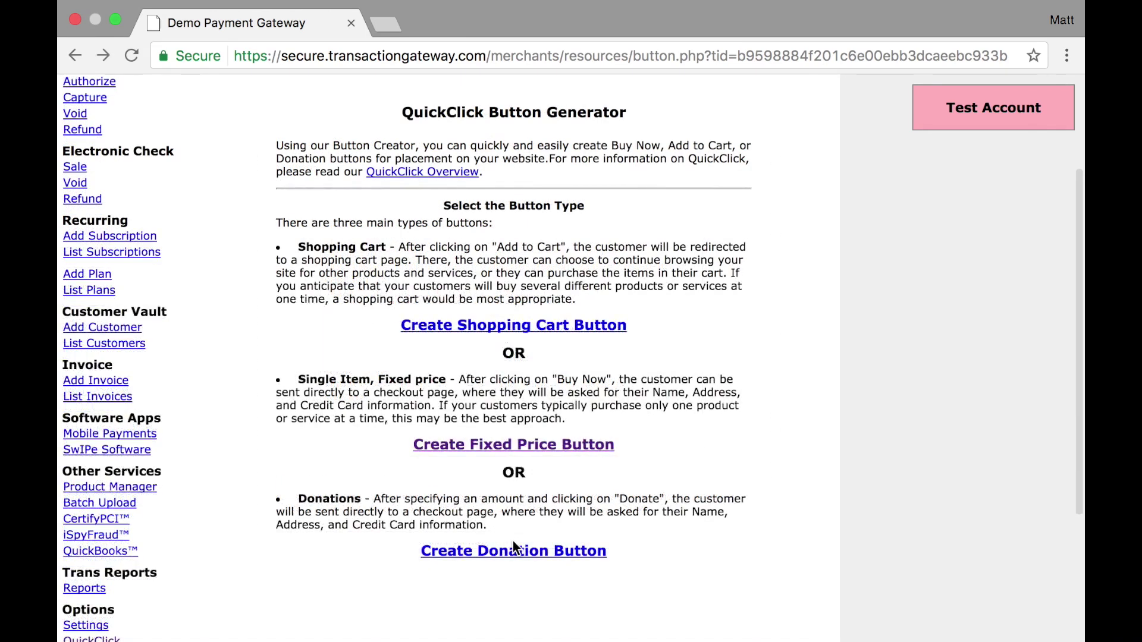
click(507, 552)
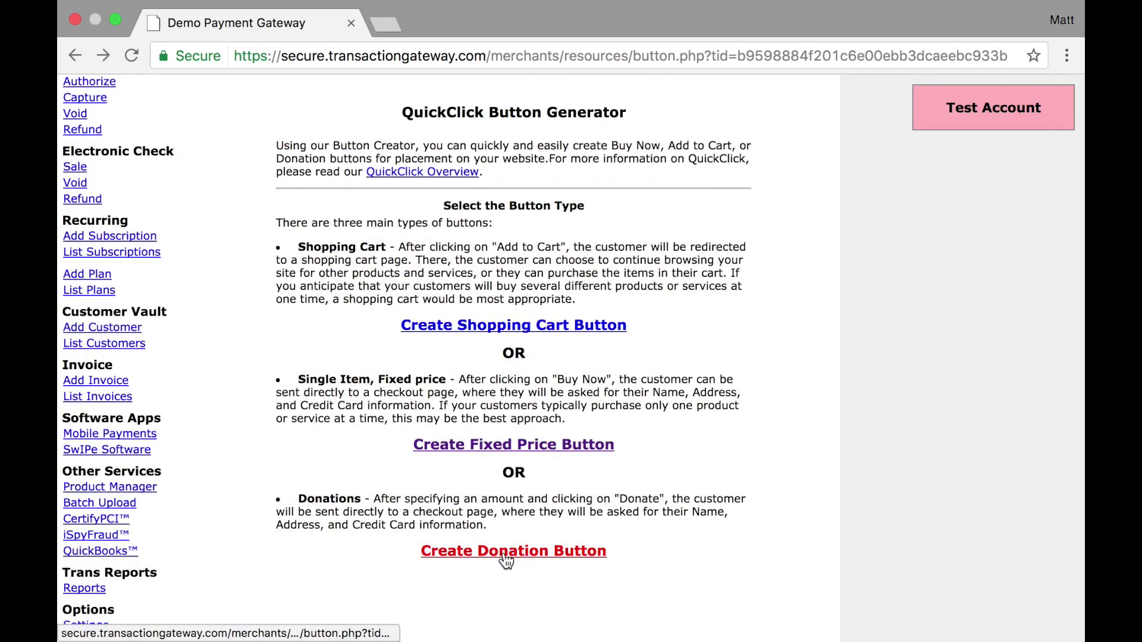
scroll(507, 559, down, 3)
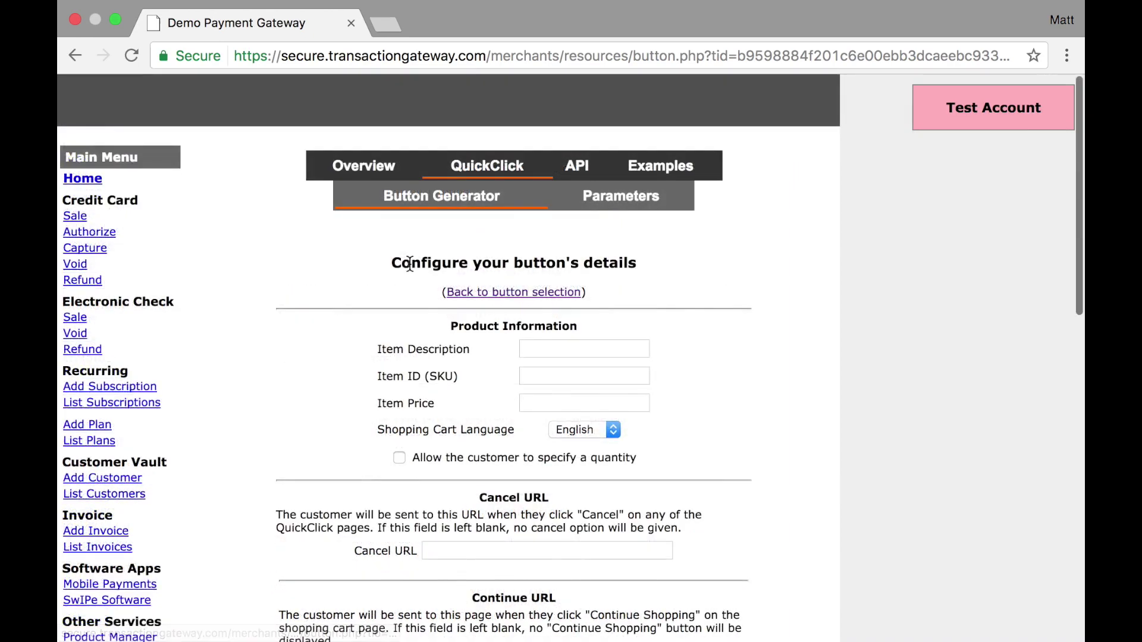
scroll(482, 262, down, 5)
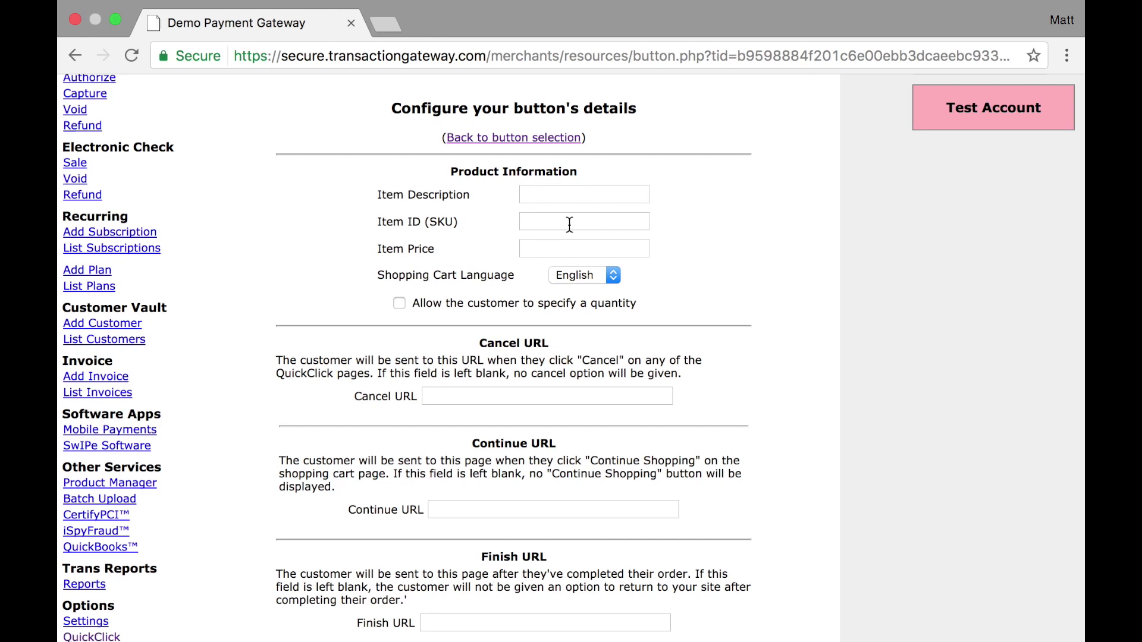
Scroll the button form past Finish URL and Shipping Amount down to the product options link
scroll(569, 224, down, 5)
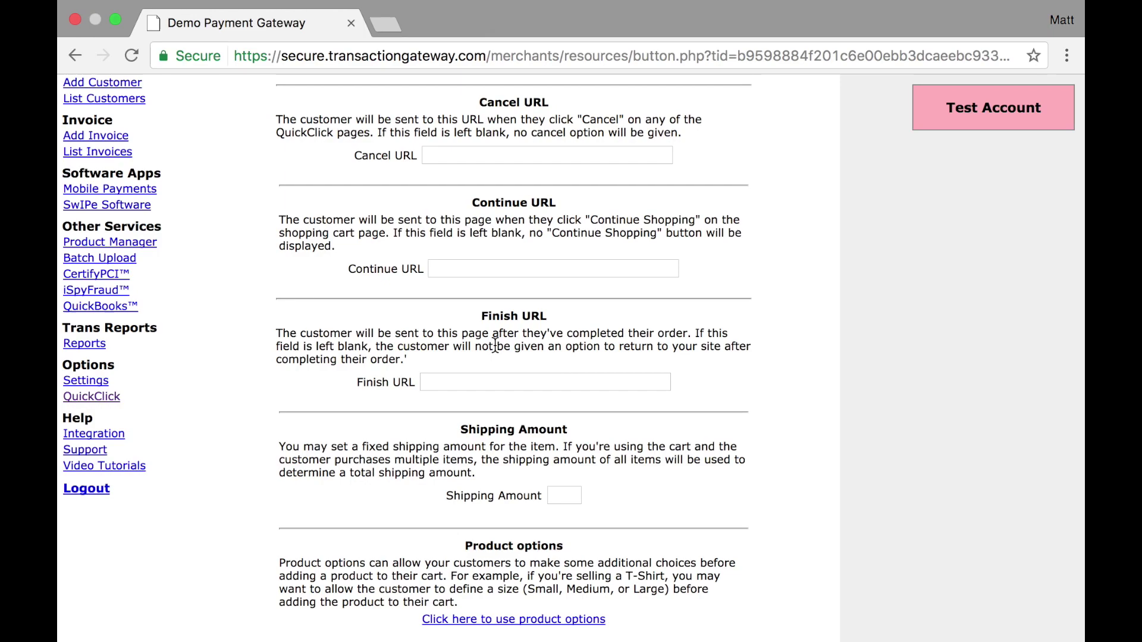
scroll(510, 382, down, 5)
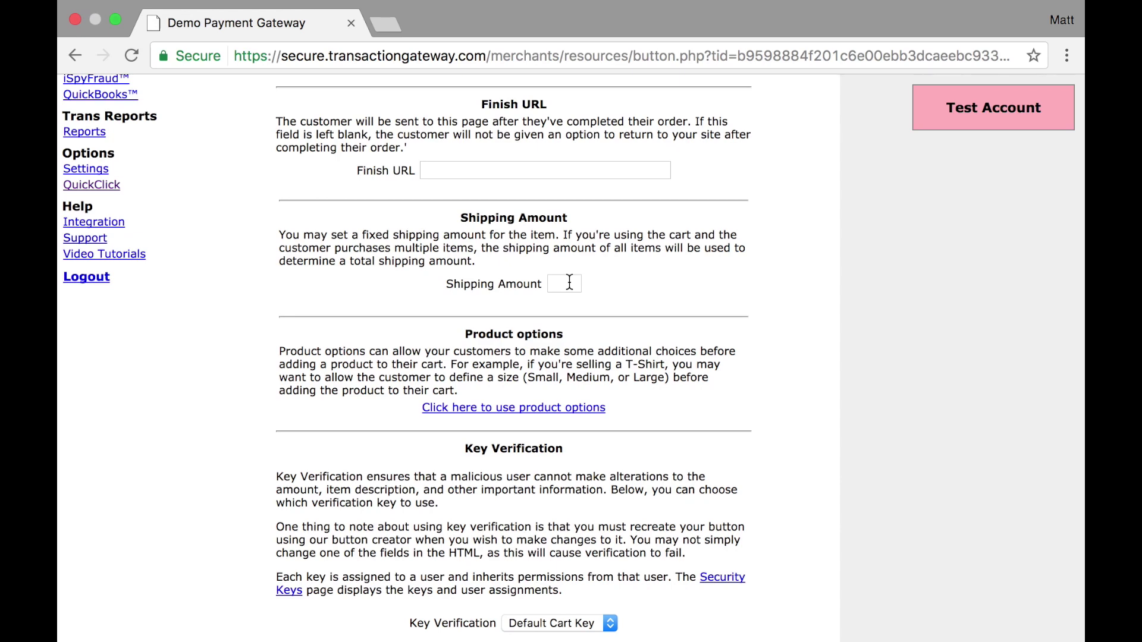
scroll(570, 283, down, 3)
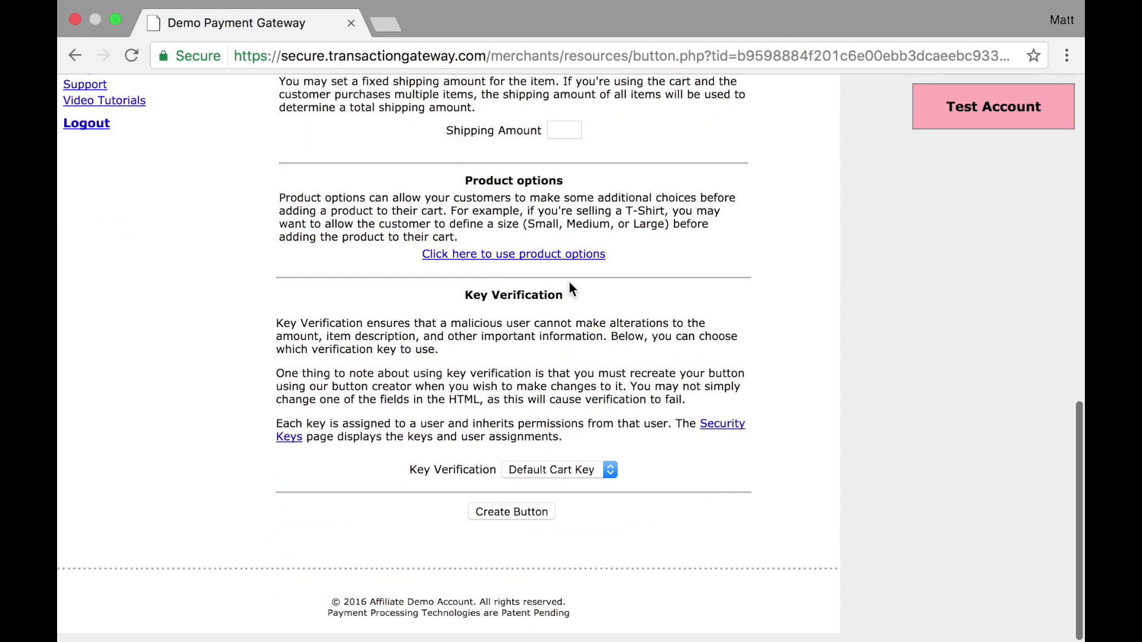
Add a Size product option as a Dropdown Menu with choices Small, Medium and Large
click(530, 256)
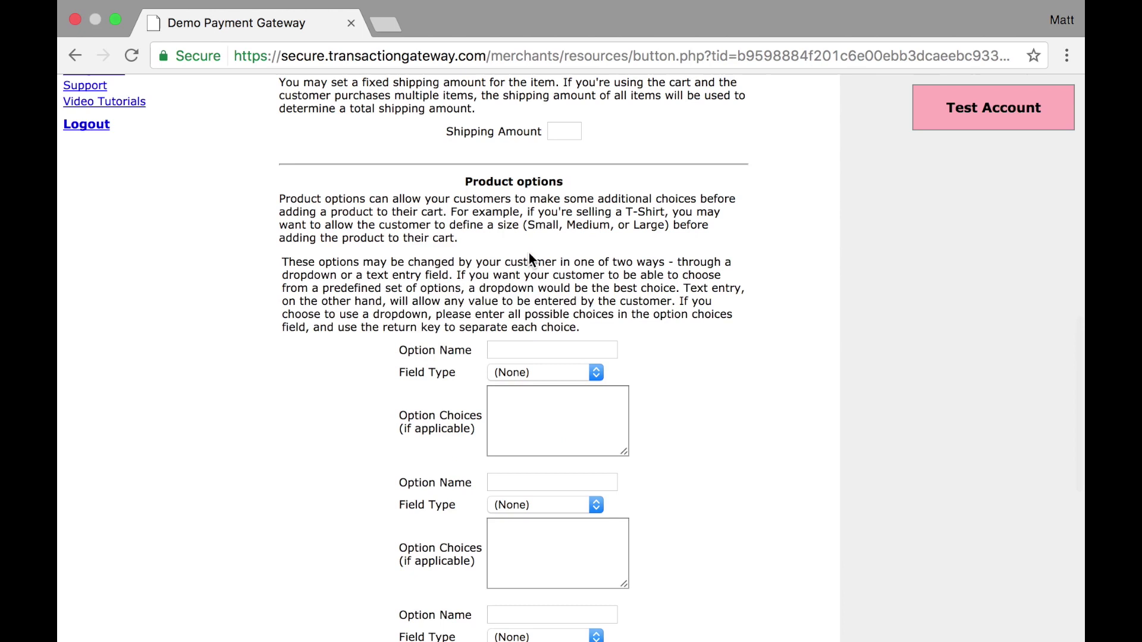
scroll(530, 255, down, 2)
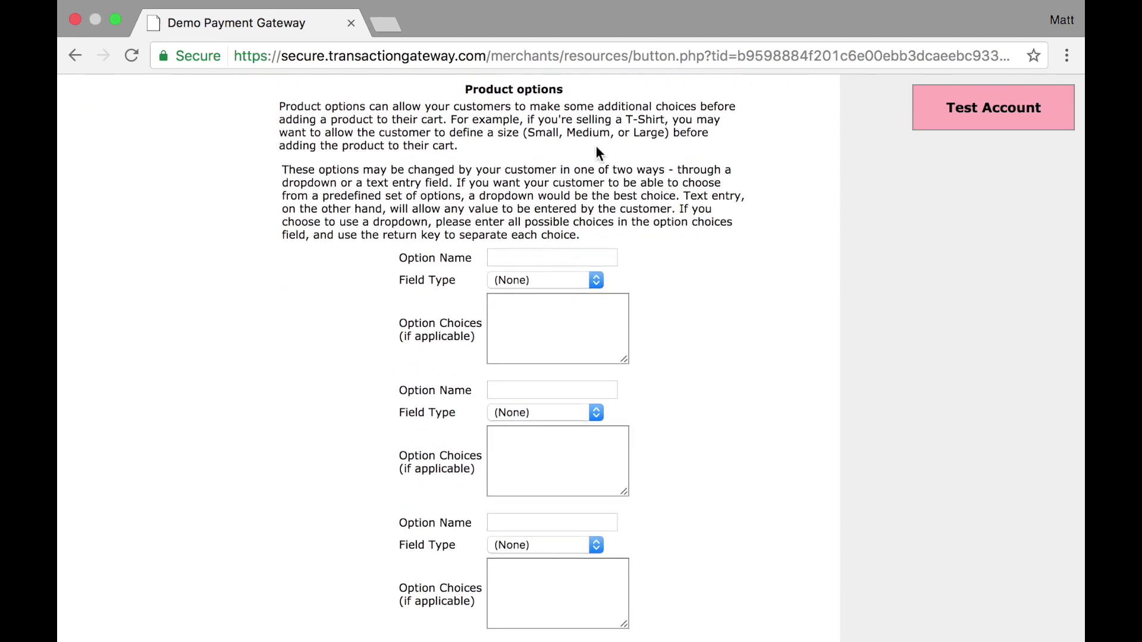
click(560, 260)
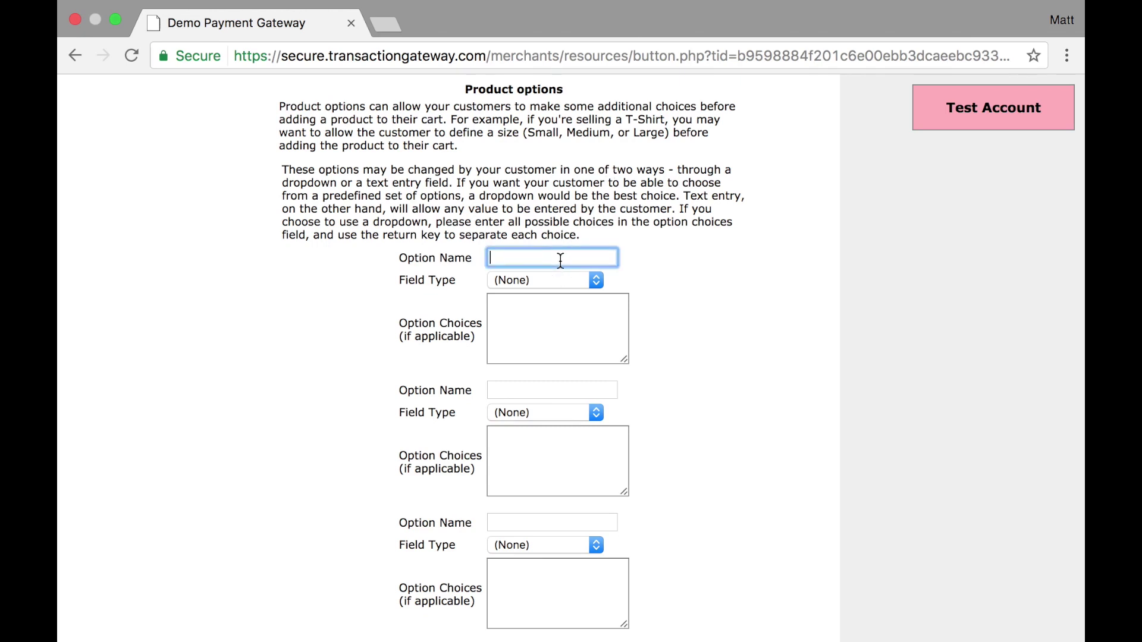
text(Size)
click(538, 284)
click(551, 308)
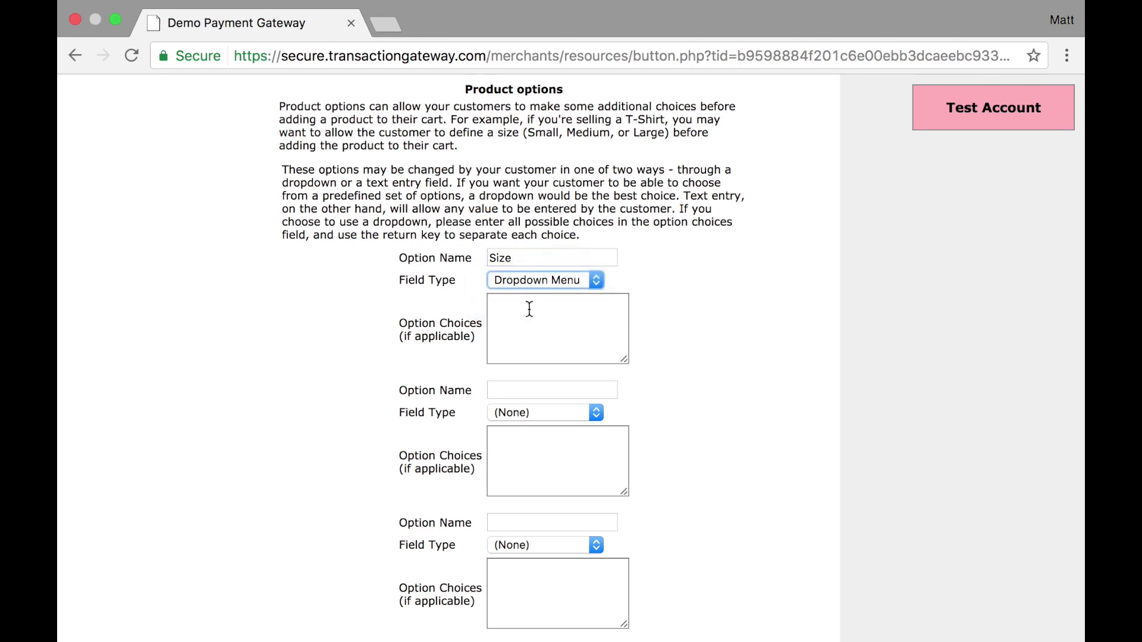
click(529, 308)
text(Small)
key(Return)
text(Medium)
key(Return)
text(Large)
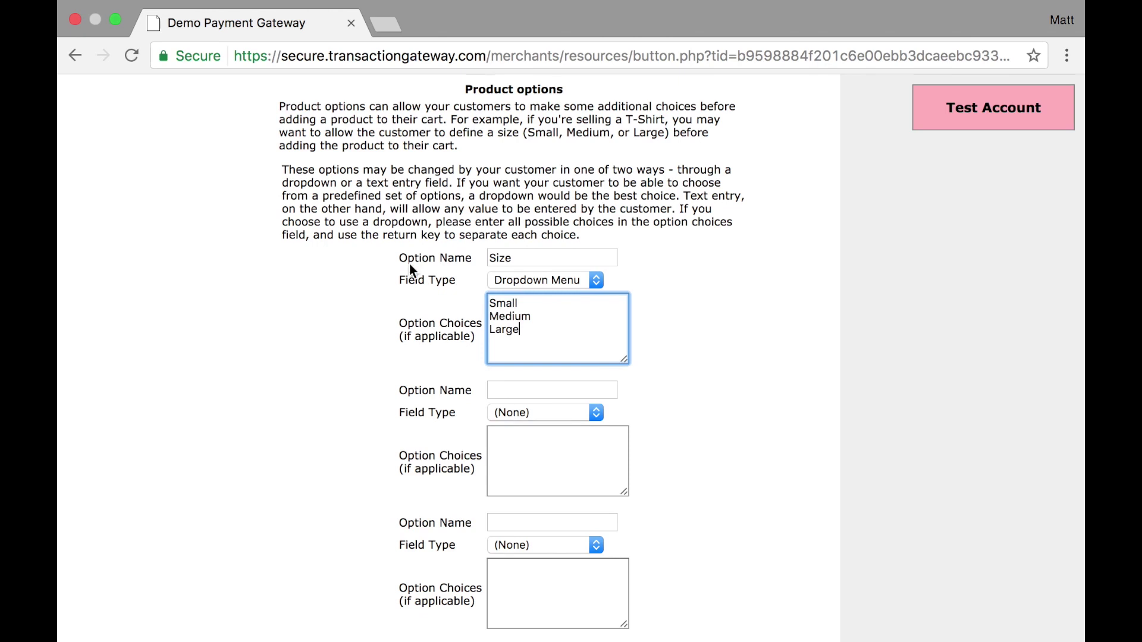
click(509, 282)
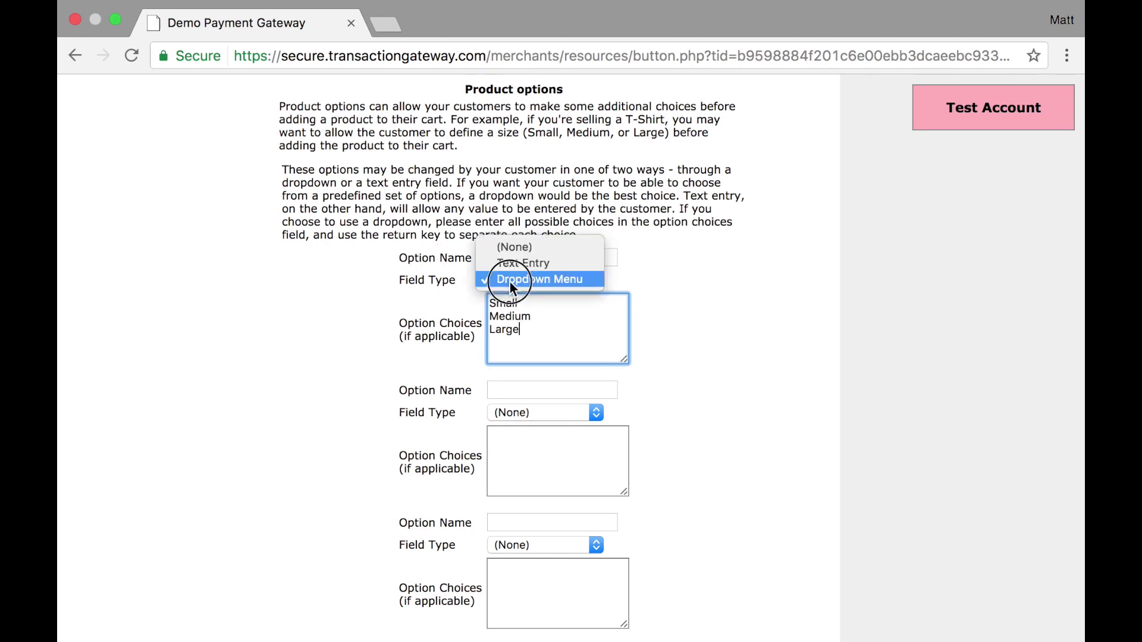
click(448, 279)
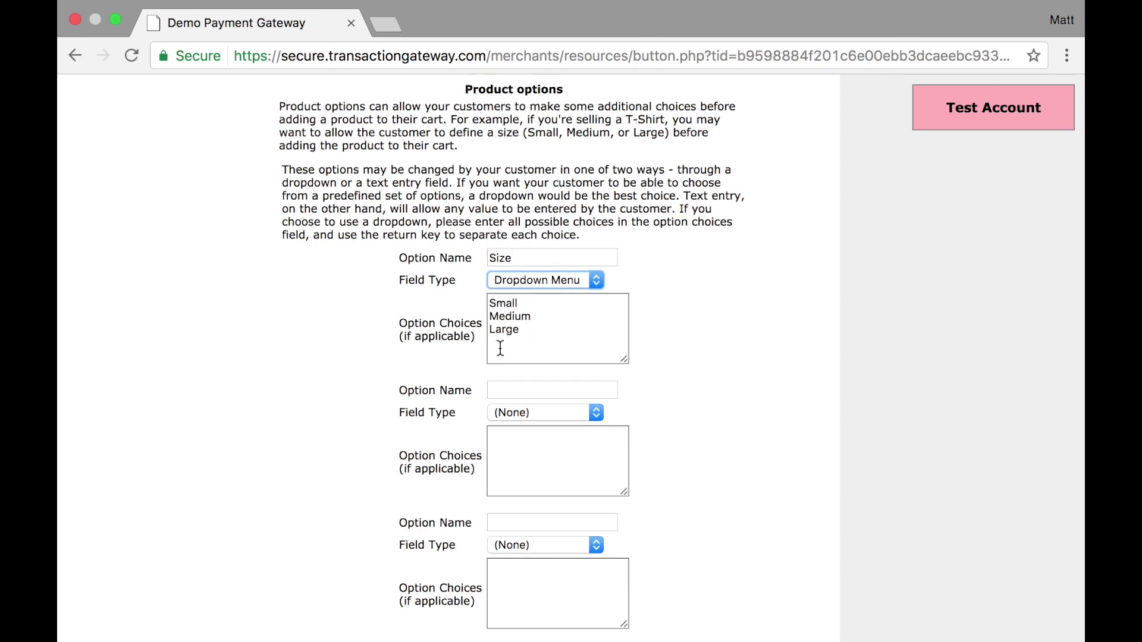
Add a second product option named Color as a Dropdown Menu
click(505, 392)
text(Color)
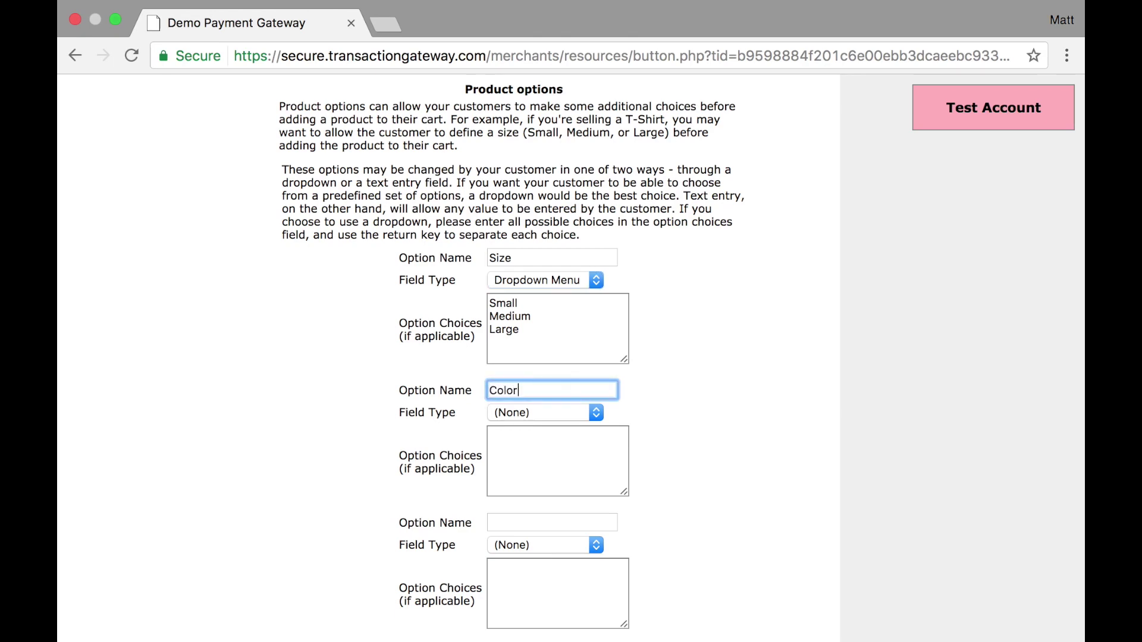
click(541, 413)
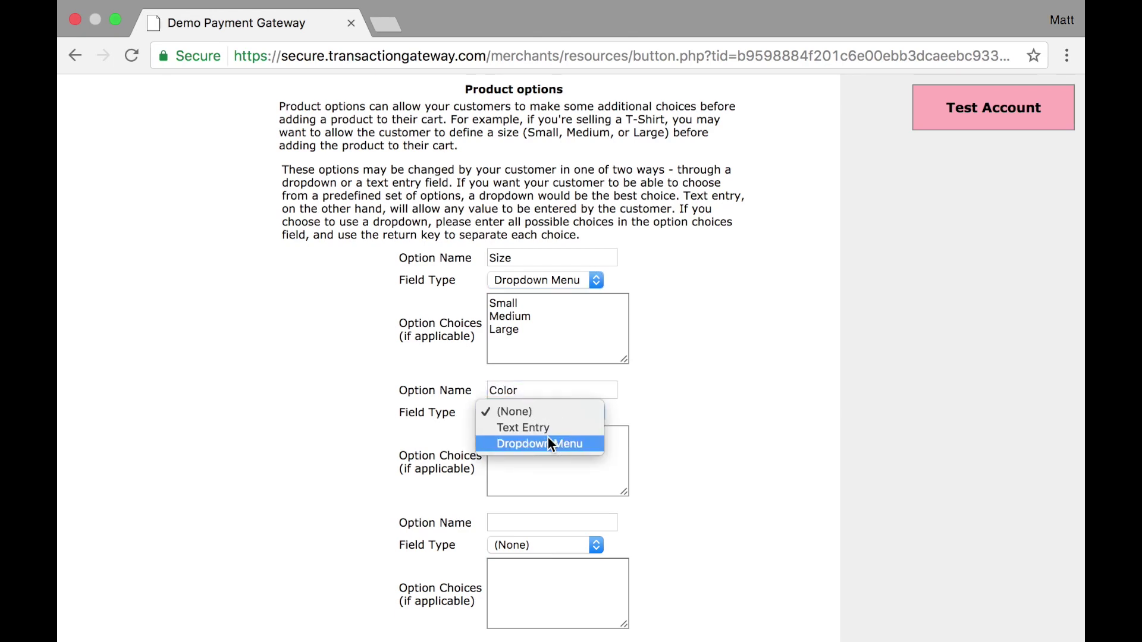
click(548, 438)
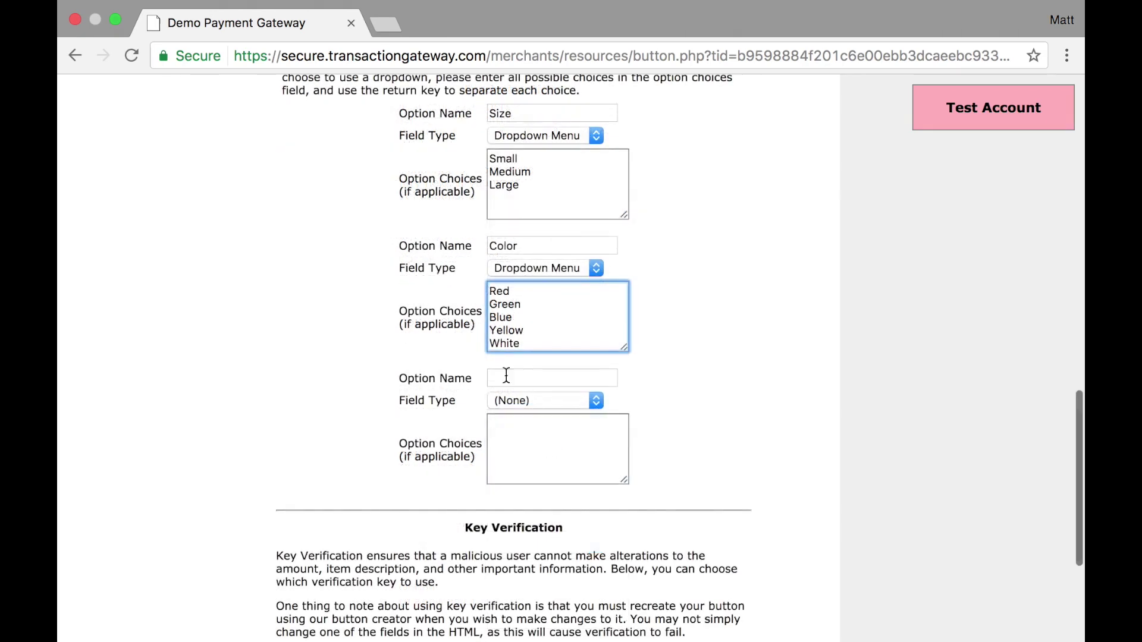
Add a third product option named Custom Message as a Text Entry field
click(513, 377)
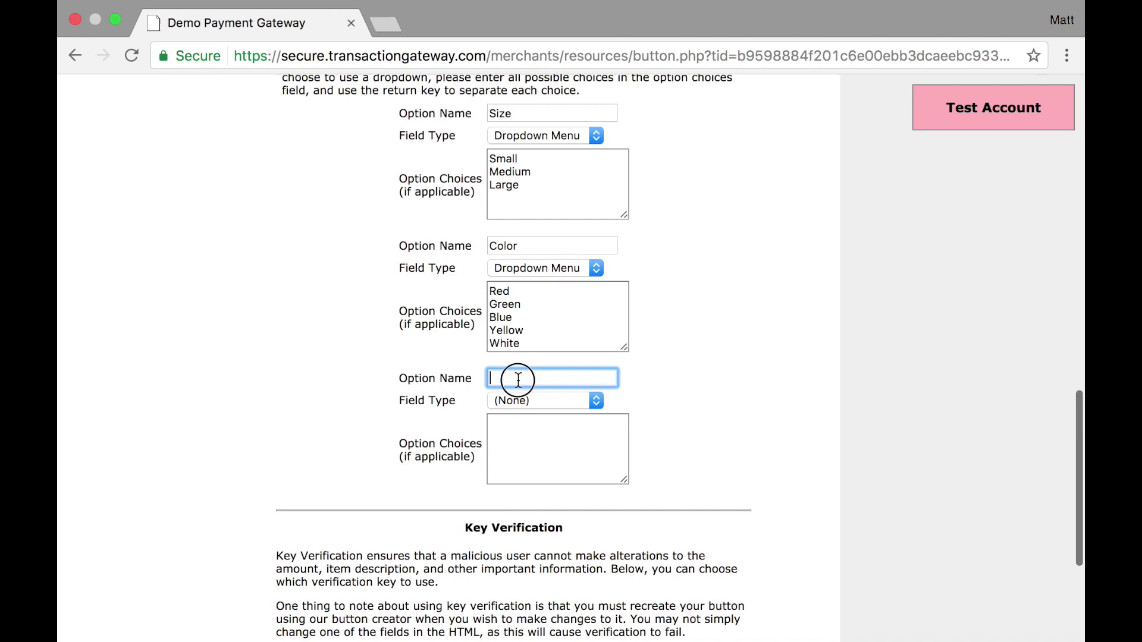
text(Custom Mes)
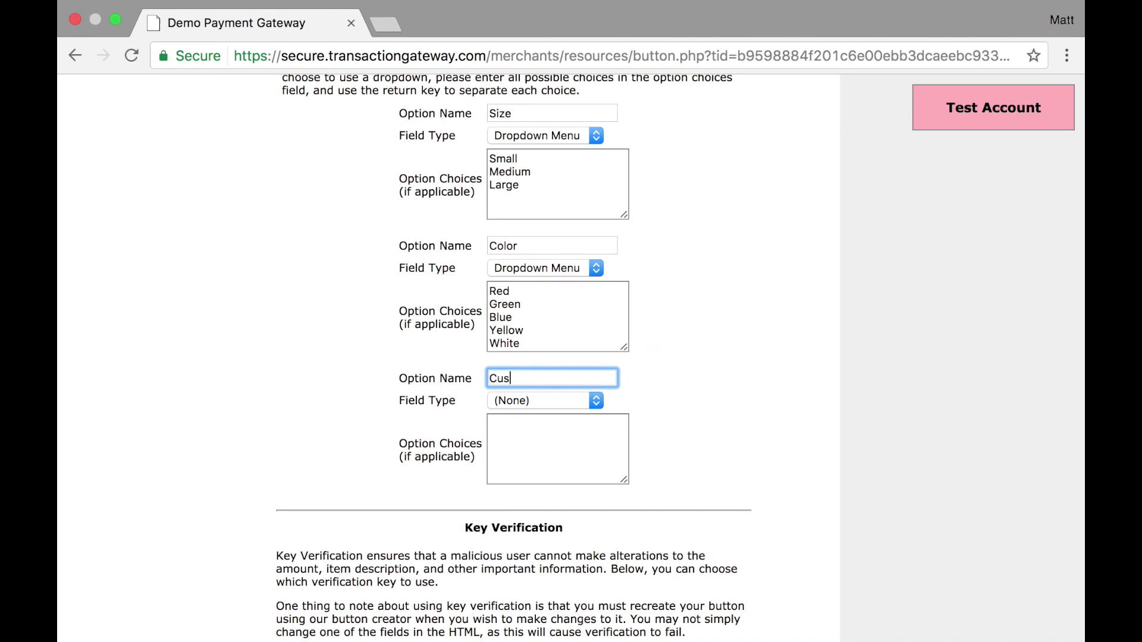
text(sage)
click(566, 407)
click(555, 417)
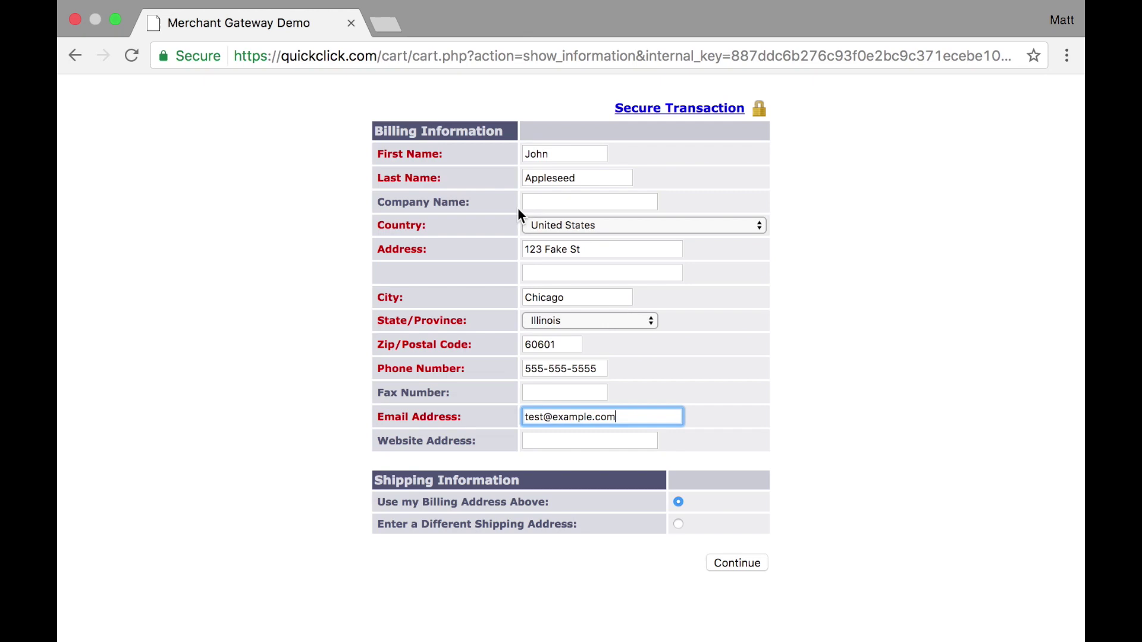
Submit the billing details and pay by Mastercard to place the 500.00 test order
click(744, 563)
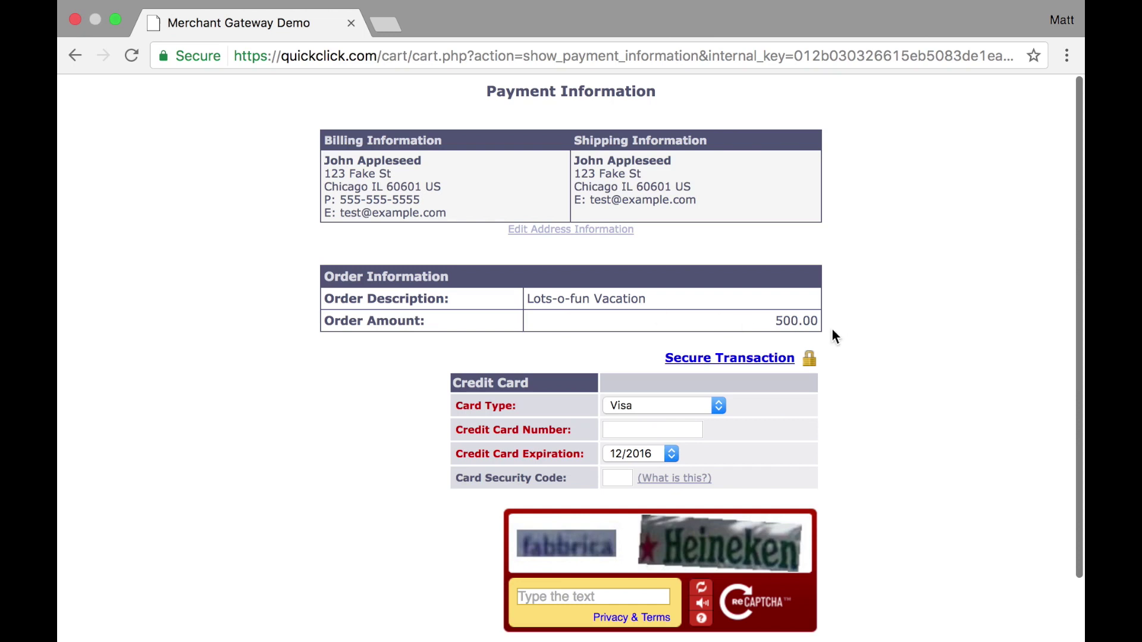
scroll(647, 405, down, 2)
click(644, 365)
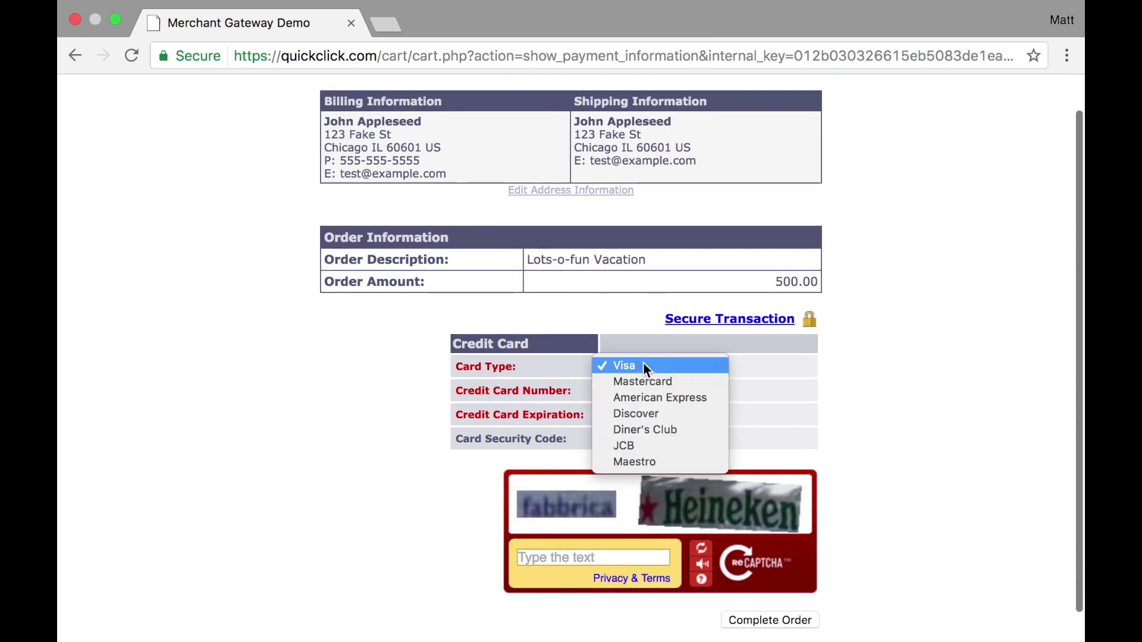
click(643, 381)
click(770, 620)
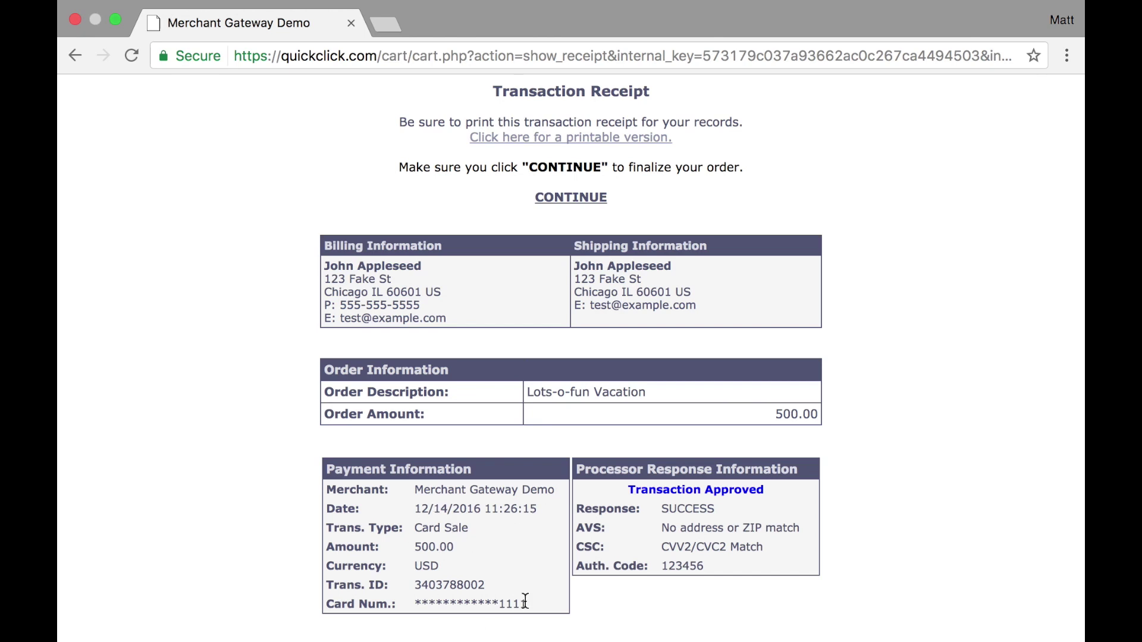
Leave the approved receipt and start a new profile under Look and Feel
click(569, 199)
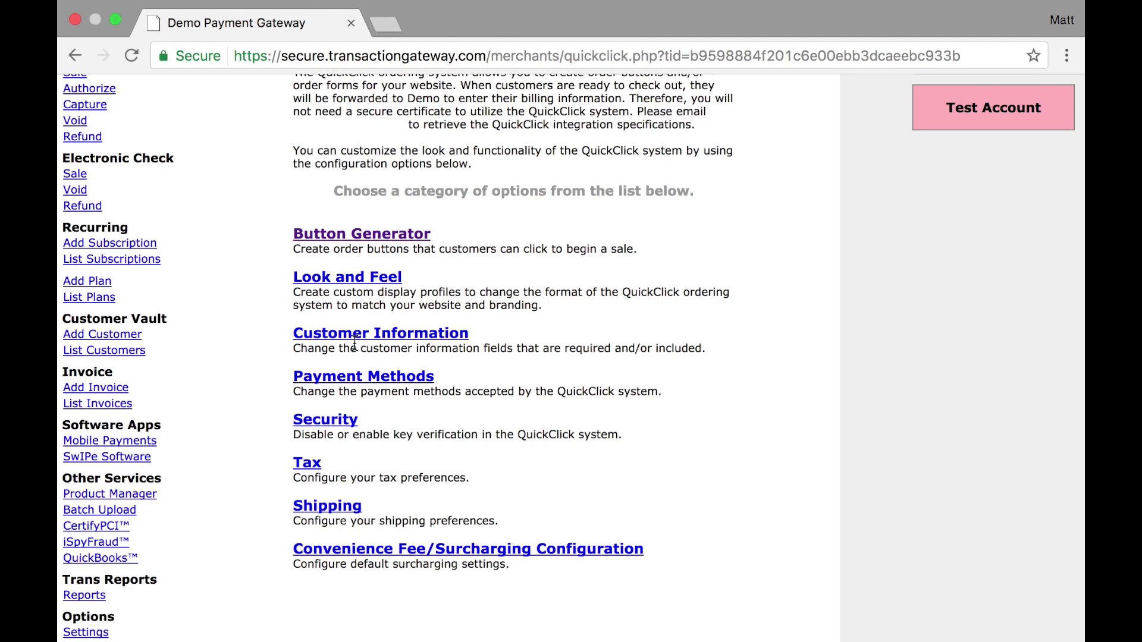
click(342, 278)
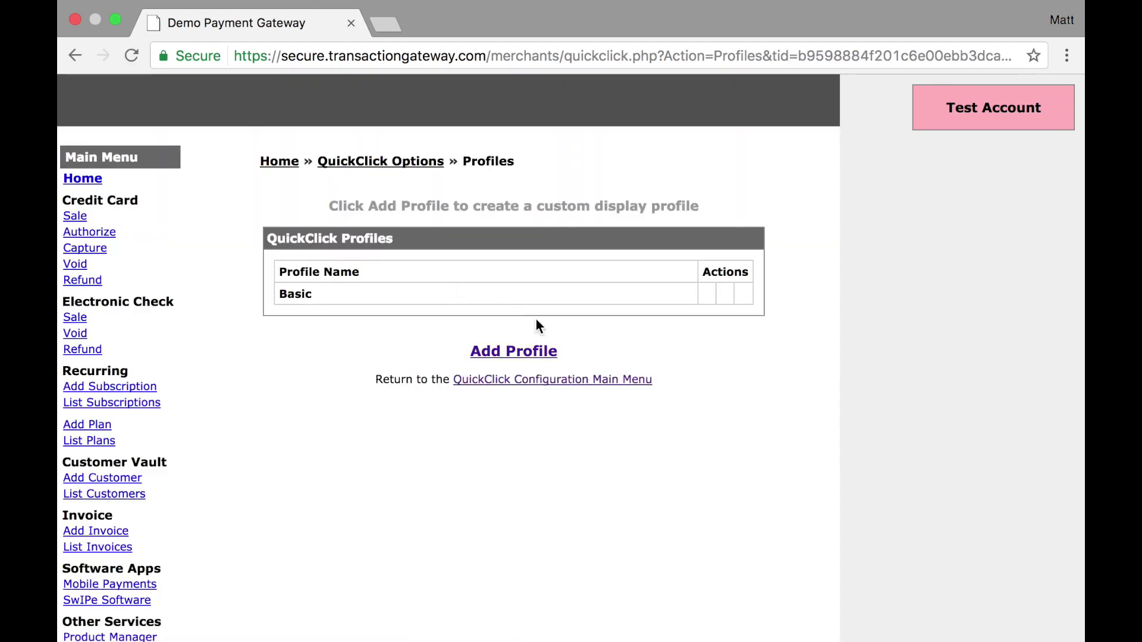
click(550, 354)
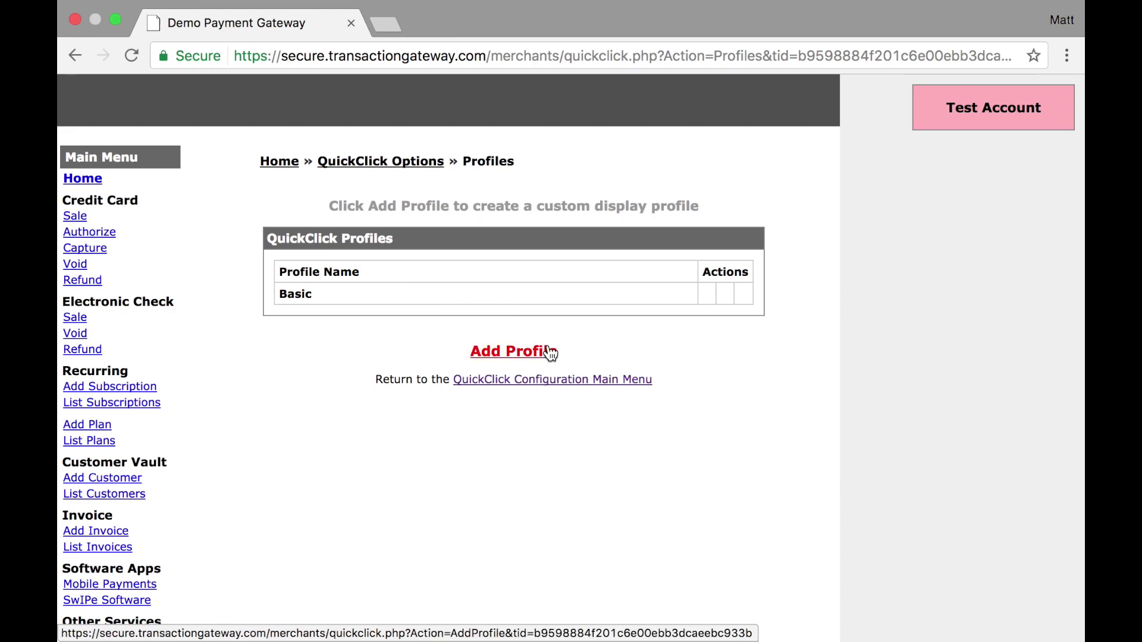
Name the new display profile 'demoprofile' and look over its Header URL and Header Text fields
click(517, 244)
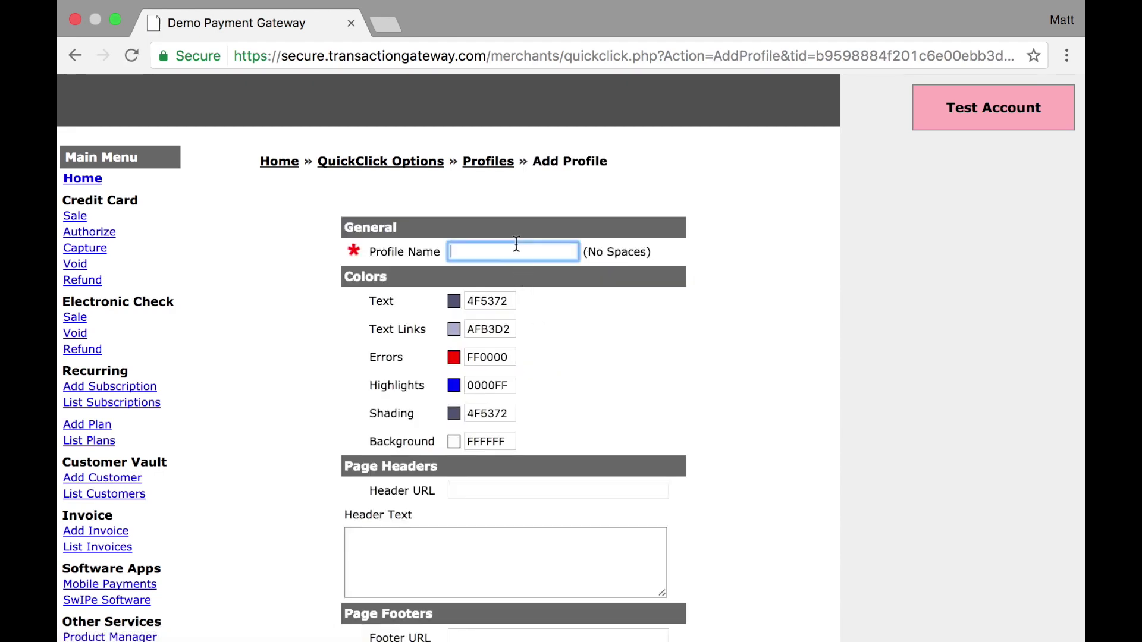
text(demoprofile)
click(595, 352)
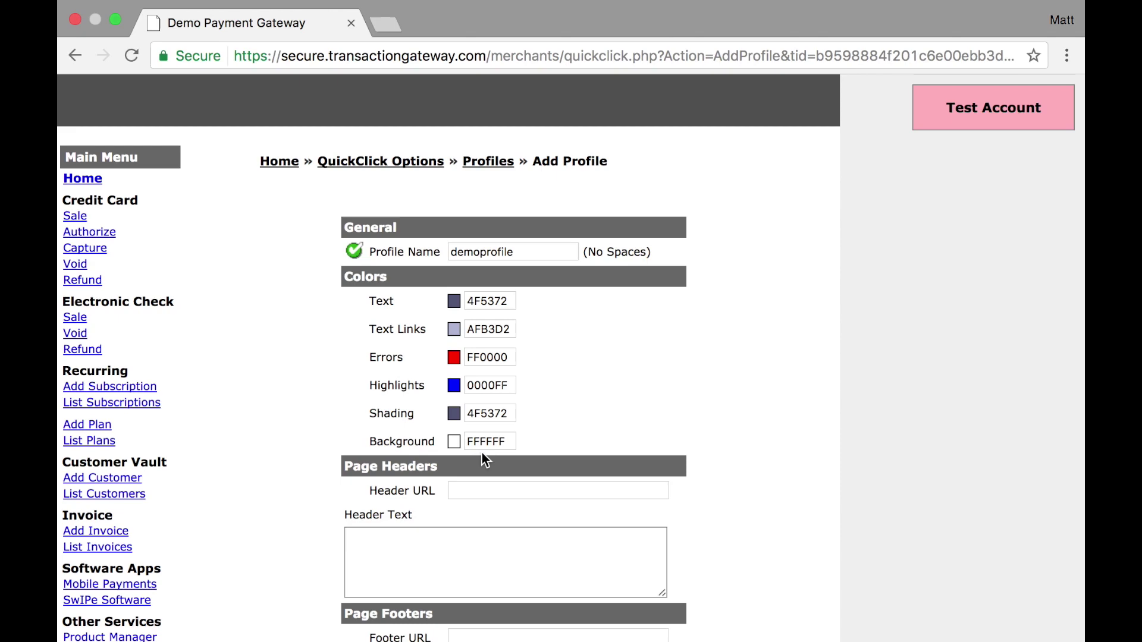
scroll(608, 402, down, 5)
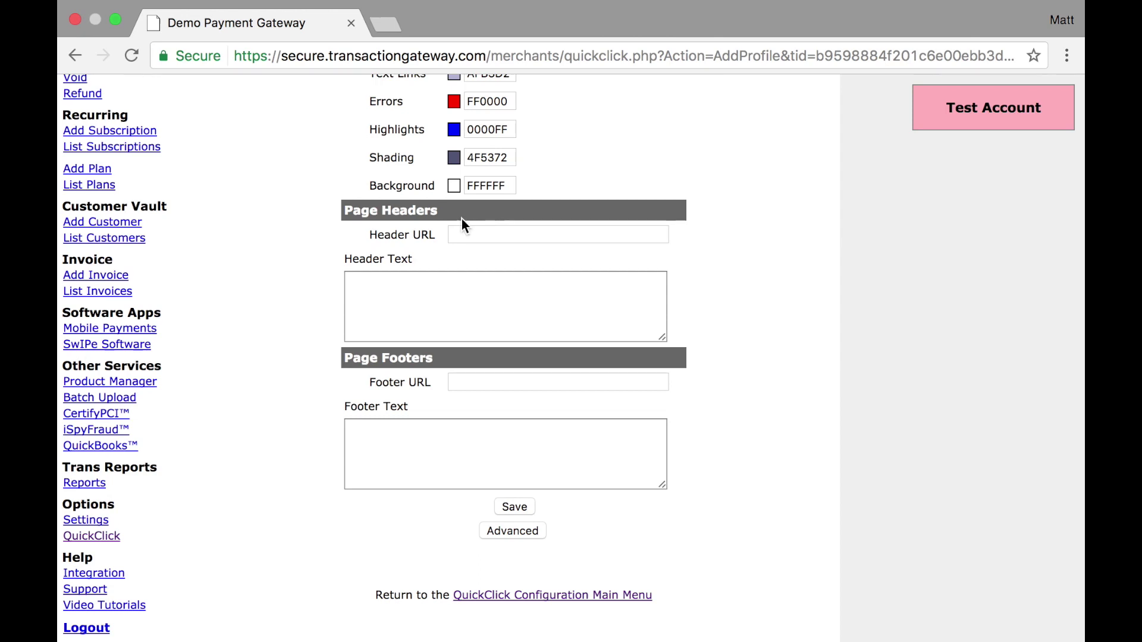
click(496, 235)
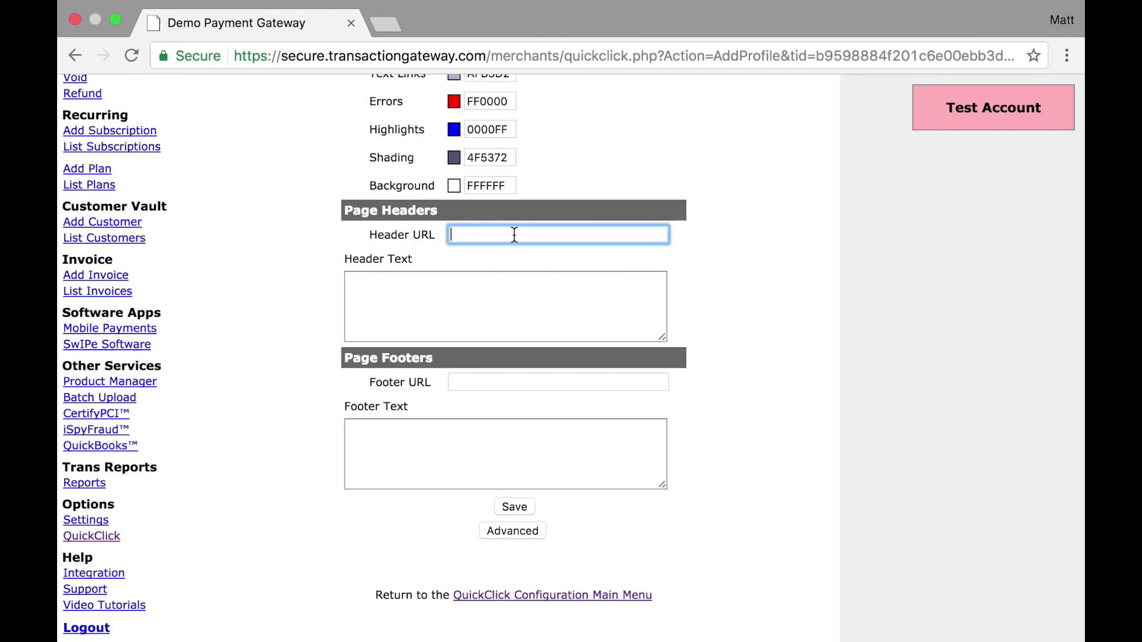
click(408, 295)
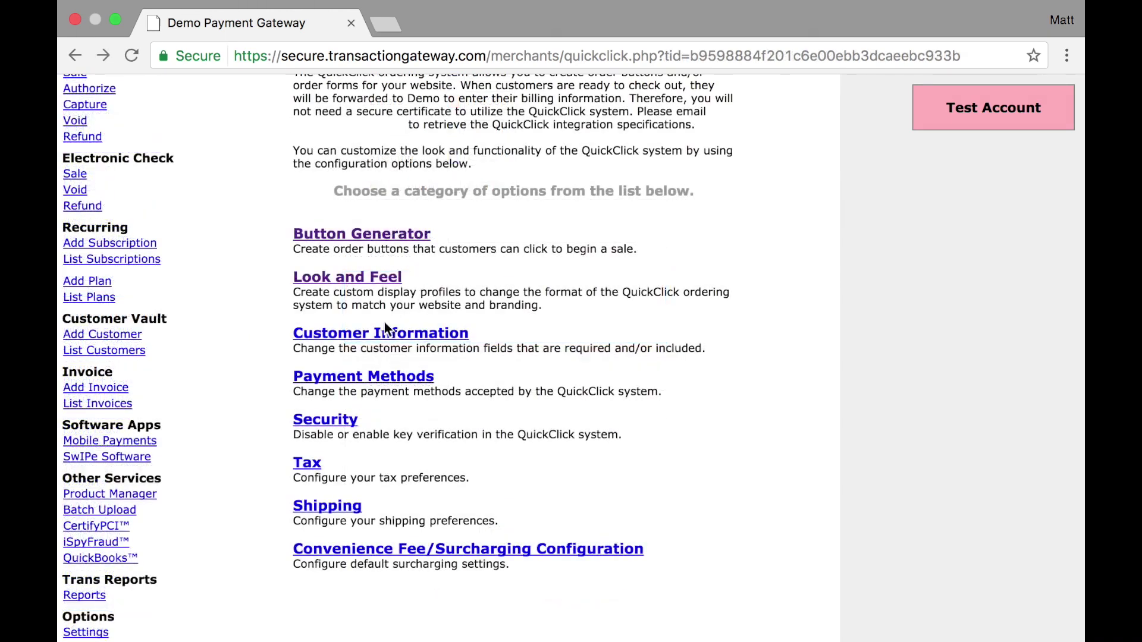
Review which Customer Information fields are set to Required, Optional or Hidden
click(344, 337)
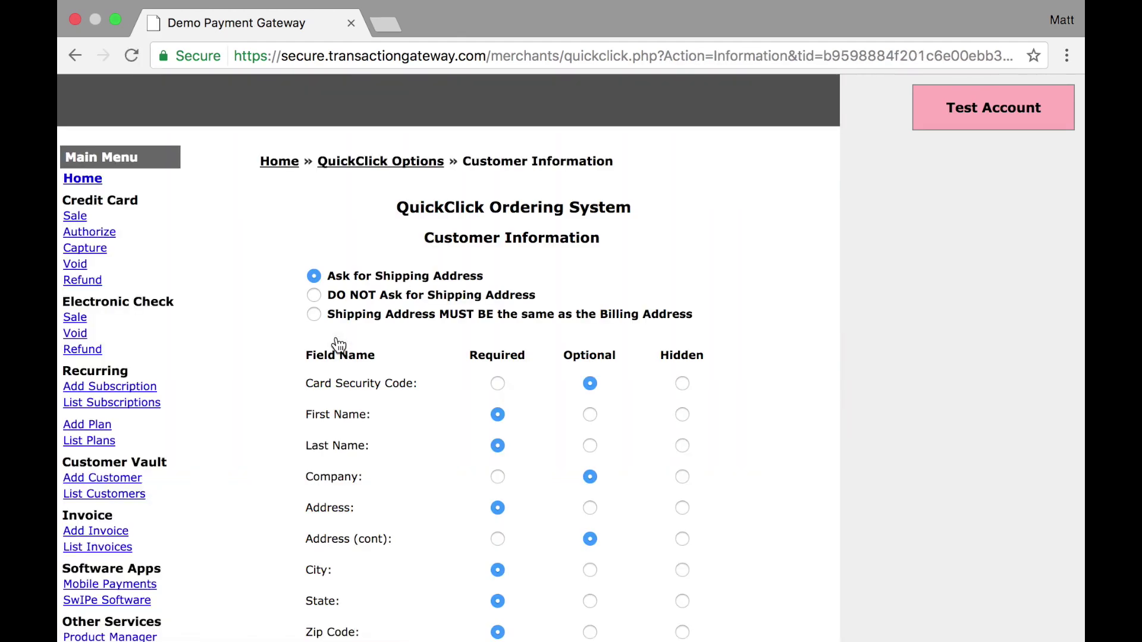
scroll(340, 345, down, 5)
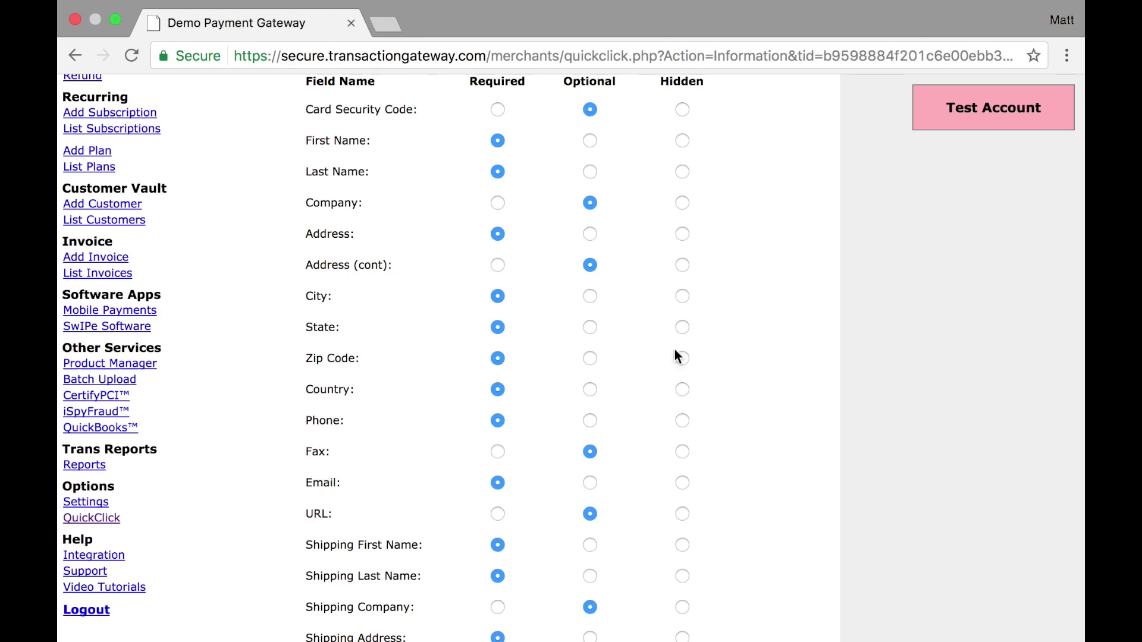
scroll(684, 390, down, 6)
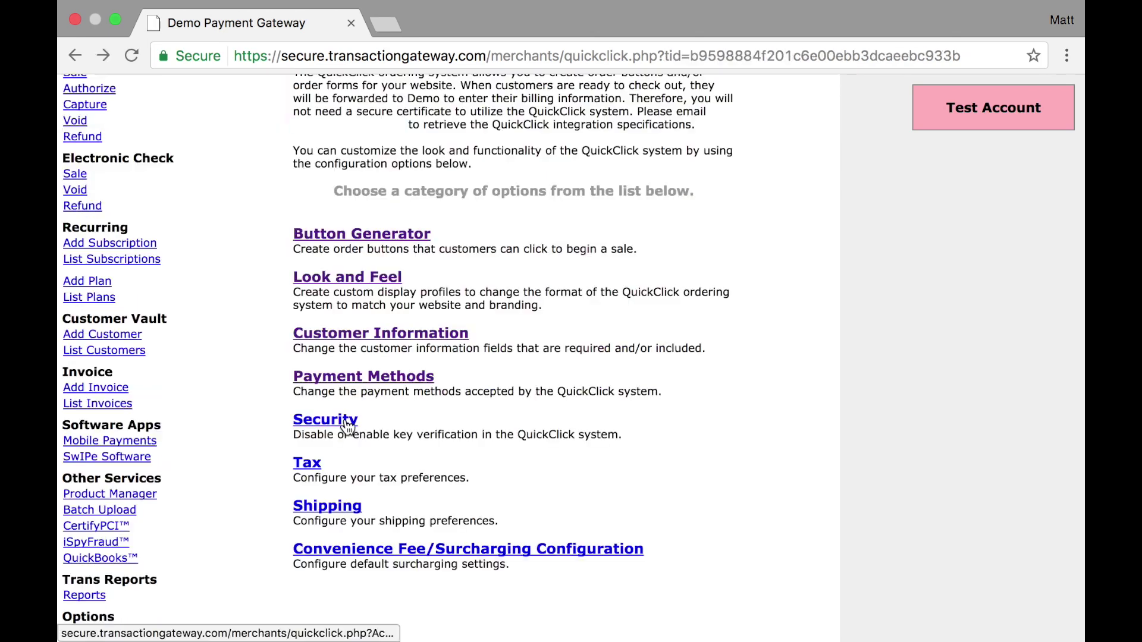
Bring up the QuickClick Security settings for review
click(344, 418)
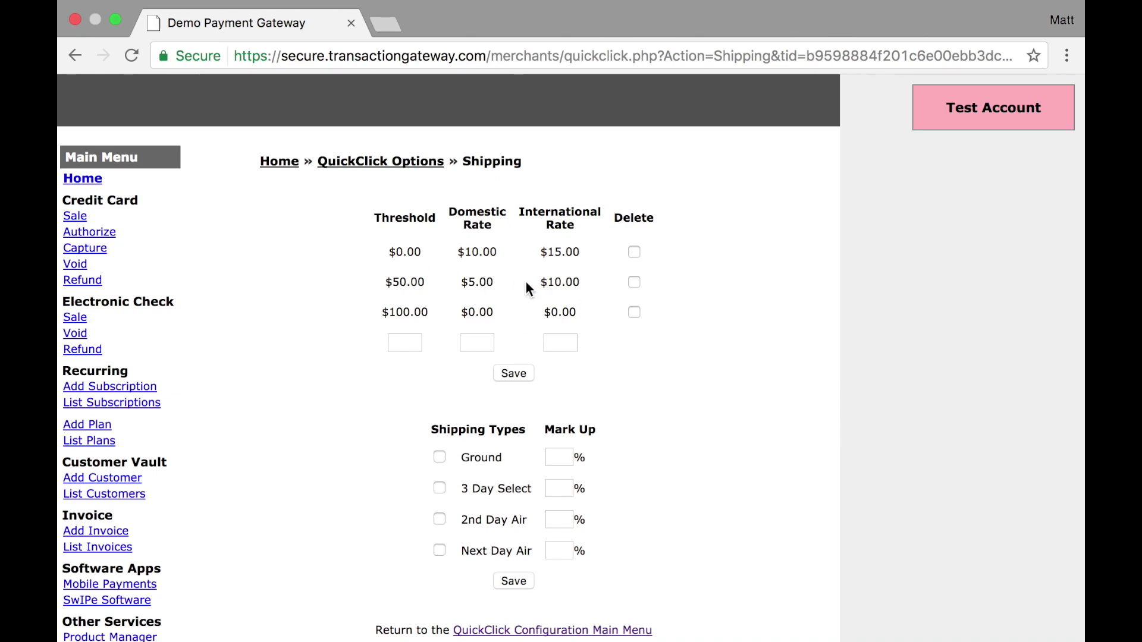
Enable Ground, 3 Day Select and Next Day Air shipping types
scroll(526, 290, down, 3)
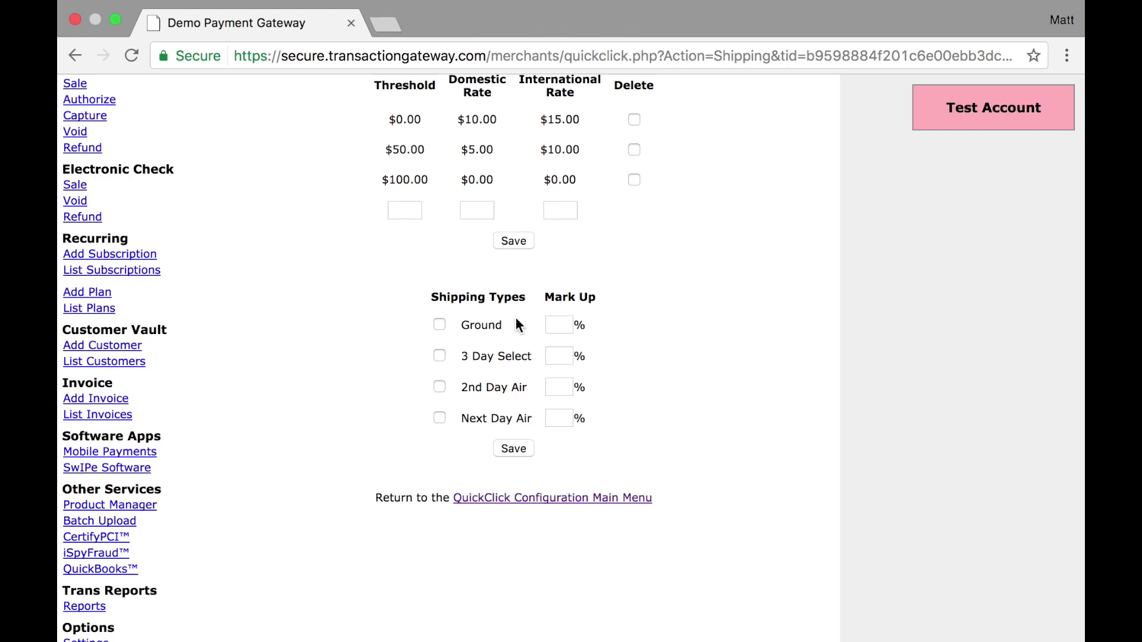
click(439, 325)
click(439, 356)
click(440, 419)
Give Ground, 3 Day Select and Next Day Air markups of 0, 10 and 40, and save
click(560, 327)
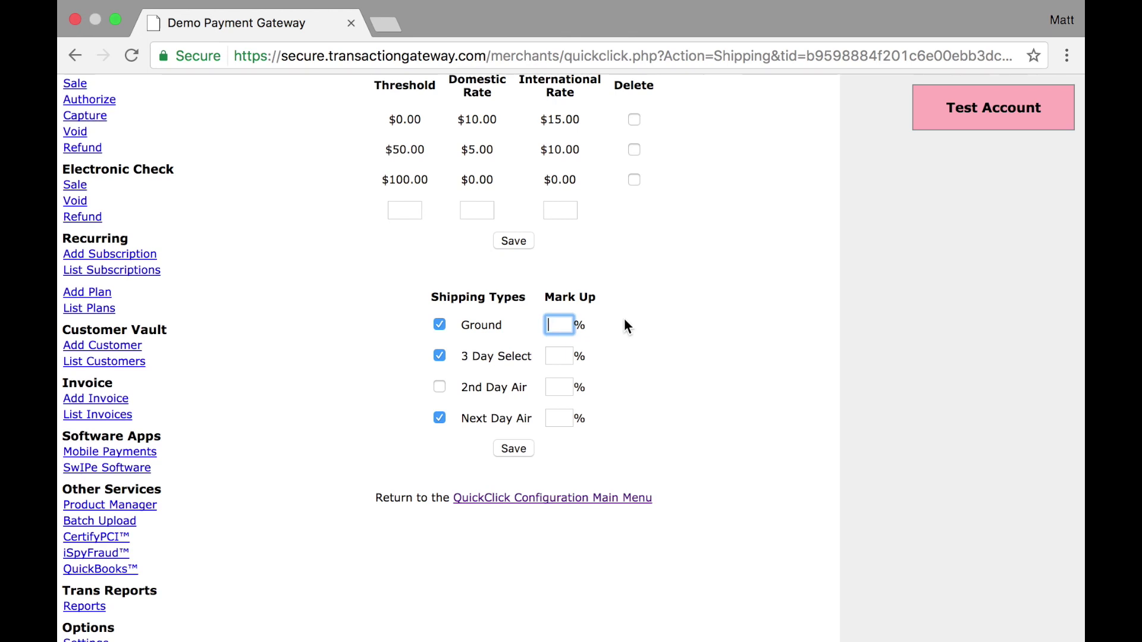
text(0)
key(Tab)
key(Tab)
text(10)
key(Tab)
key(Tab)
key(Tab)
key(Tab)
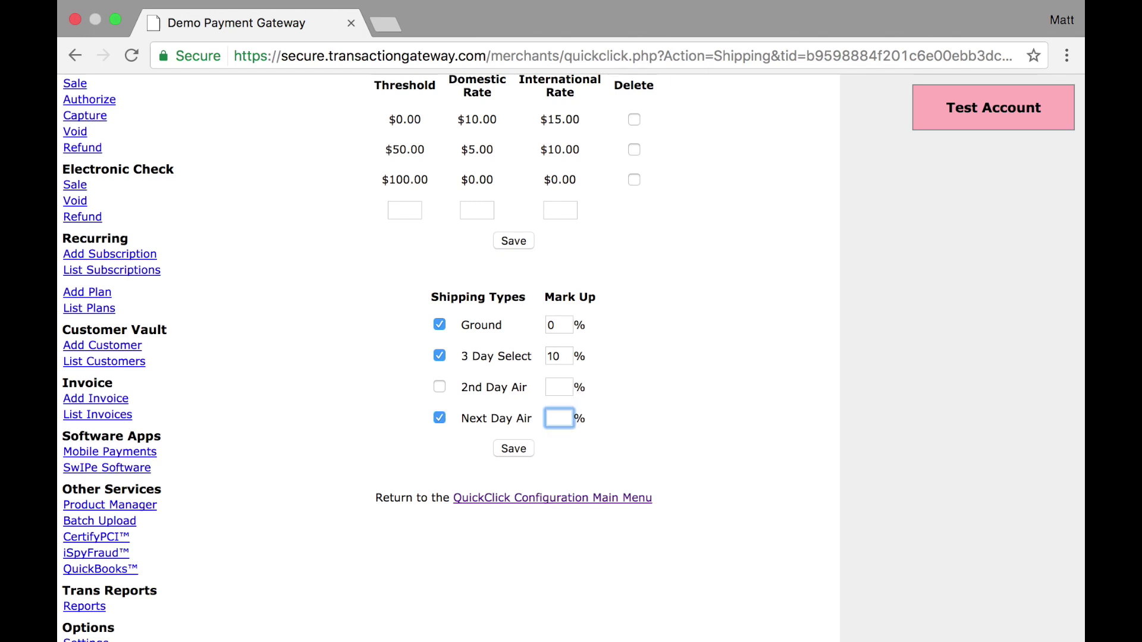
text(40)
click(521, 448)
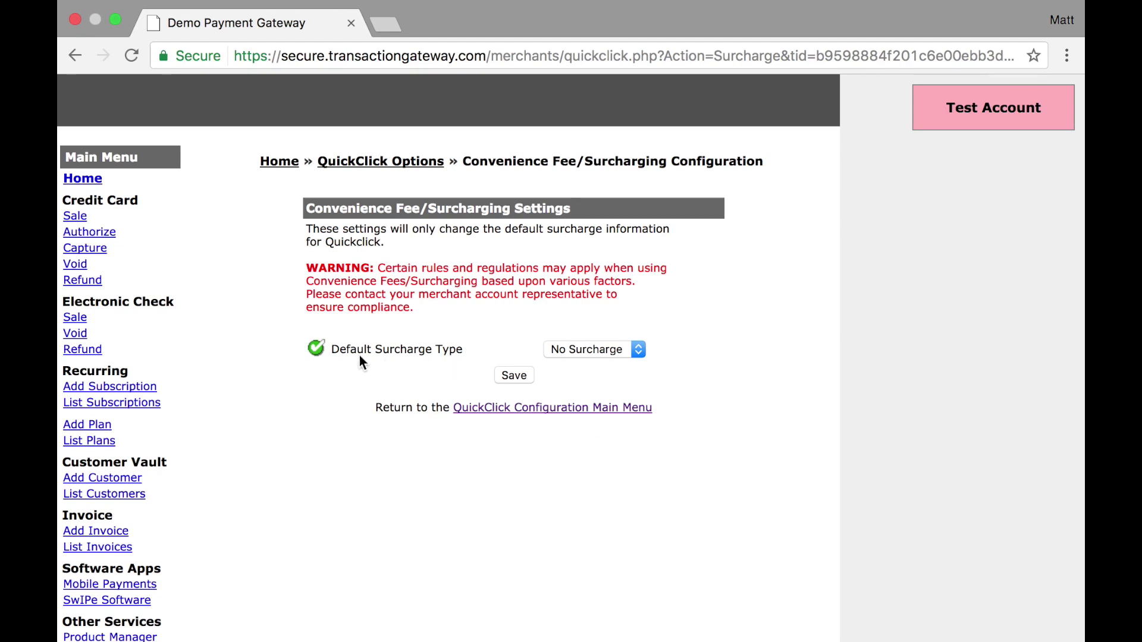
Change the Default Surcharge Type from No Surcharge to Percentage and save it
click(615, 352)
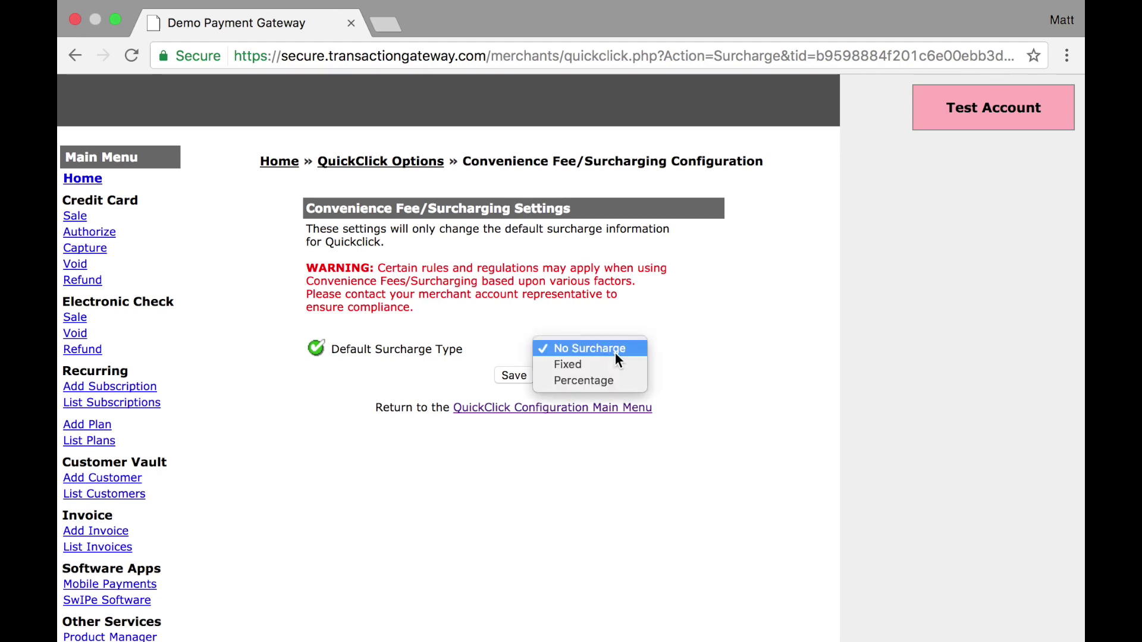
click(606, 381)
click(526, 376)
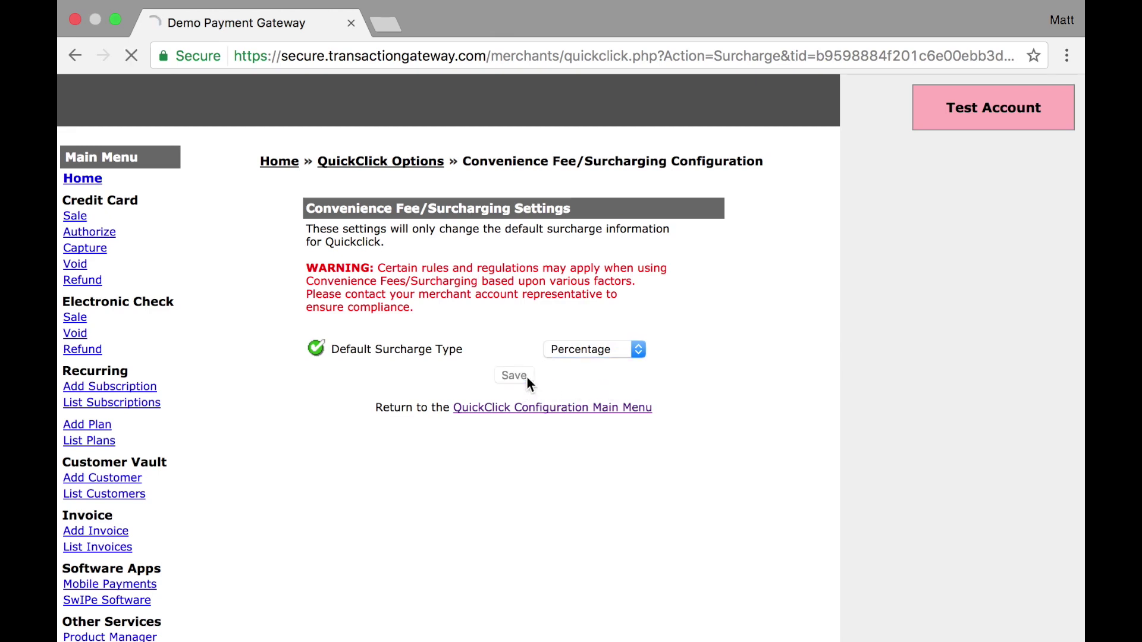